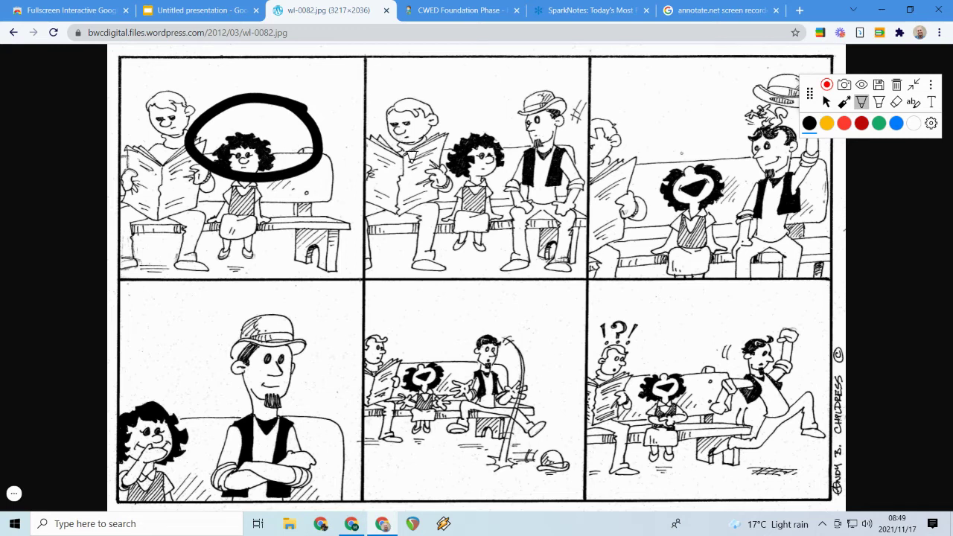
Step: With a green pen at 7 px weight, circle the "!?!" in the last comic panel and draw an arrow at the girl in the third panel
{"action": "left_click", "coordinate": [880, 124]}
{"action": "left_click", "coordinate": [931, 123]}
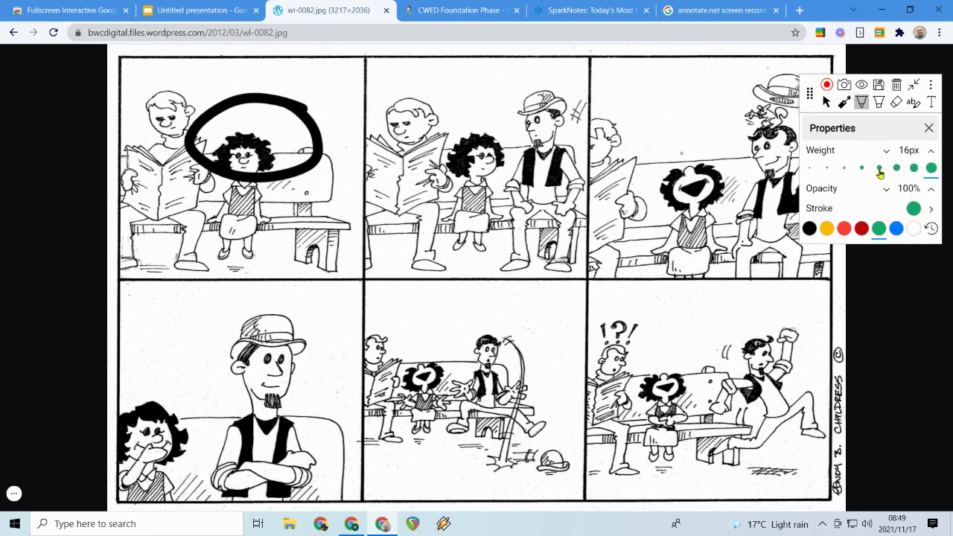
{"action": "left_click", "coordinate": [880, 169]}
{"action": "mouse_move", "coordinate": [643, 312]}
{"action": "left_mouse_down"}
{"action": "mouse_move", "coordinate": [599, 308]}
{"action": "mouse_move", "coordinate": [631, 341]}
{"action": "mouse_move", "coordinate": [642, 320]}
{"action": "mouse_move", "coordinate": [685, 307]}
{"action": "left_mouse_up"}
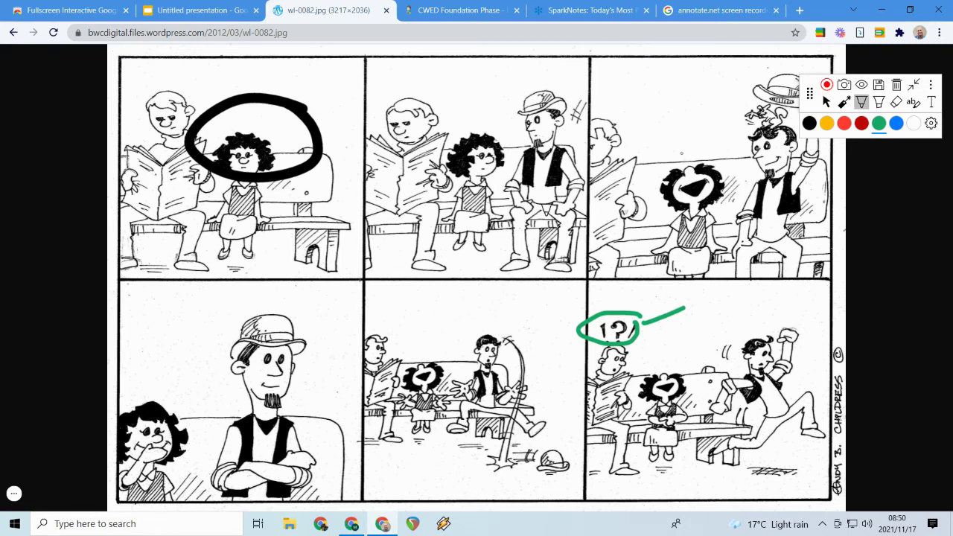
{"action": "mouse_move", "coordinate": [681, 105]}
{"action": "left_mouse_down"}
{"action": "mouse_move", "coordinate": [686, 168]}
{"action": "mouse_move", "coordinate": [699, 143]}
{"action": "left_mouse_up"}
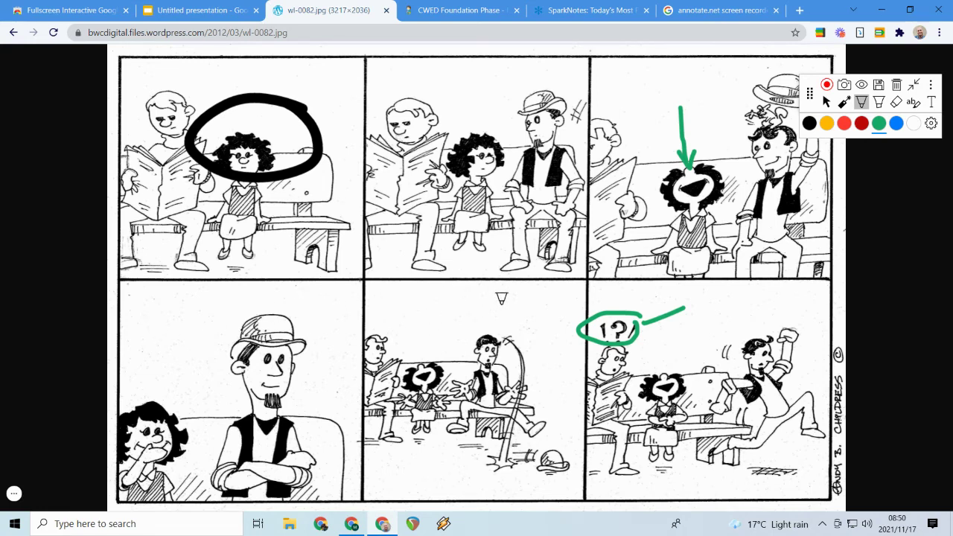
Step: Switch to the SparkNotes home page, zoom it to 110%, and draw a yellow box around the SparkNotes logo and slogan
{"action": "left_click", "coordinate": [578, 11]}
{"action": "scroll", "coordinate": [336, 311], "scroll_direction": "up", "scroll_amount": 10}
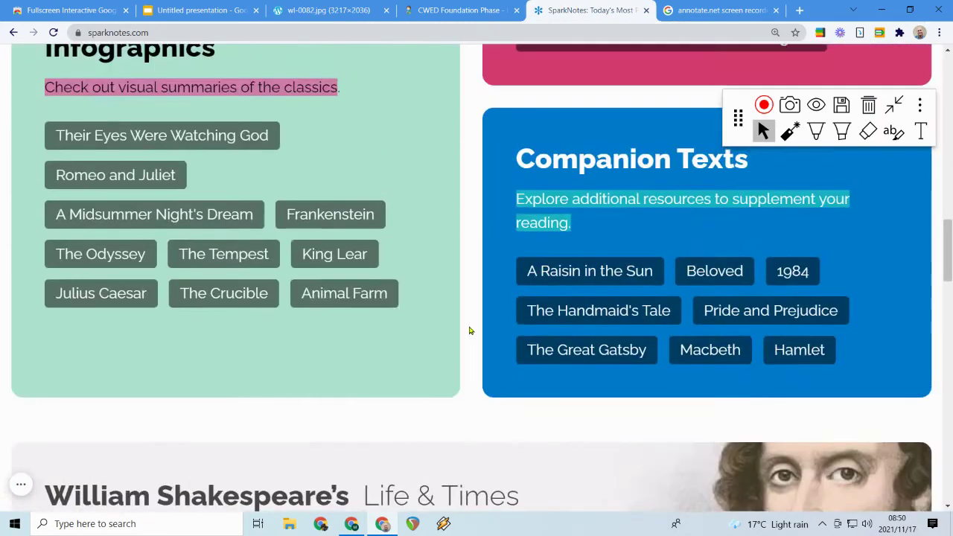
{"action": "scroll", "coordinate": [470, 331], "scroll_direction": "up", "scroll_amount": 10}
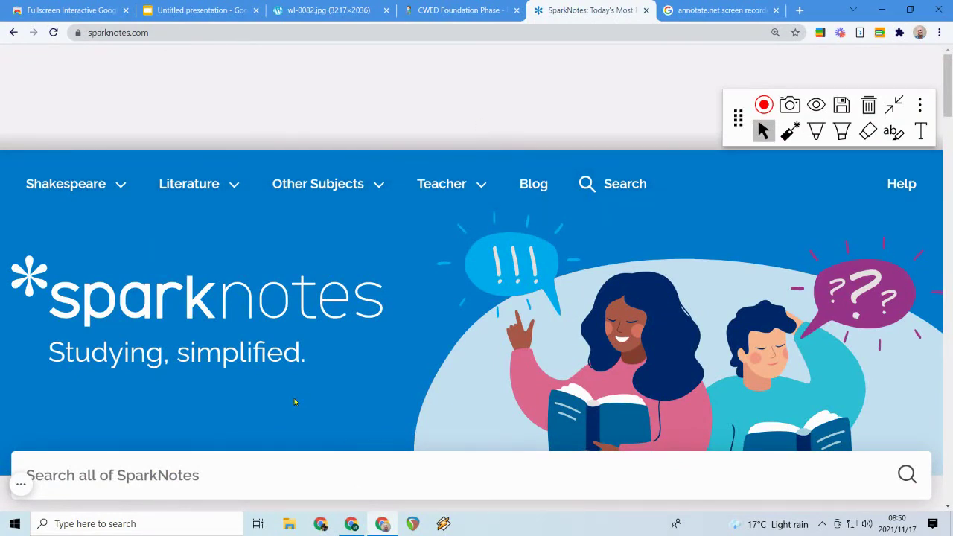
{"action": "left_click", "coordinate": [817, 133]}
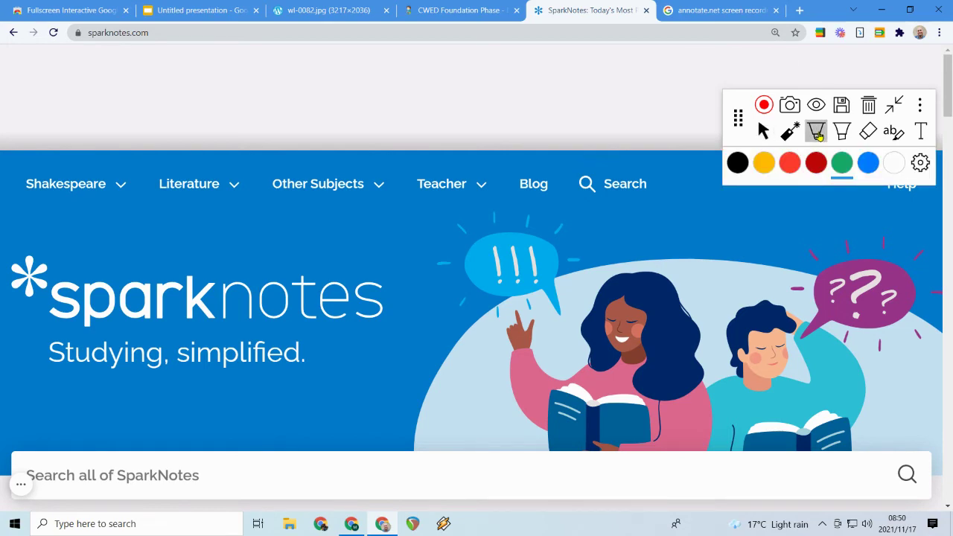
{"action": "key", "text": "ctrl+minus"}
{"action": "key", "text": "ctrl+minus"}
{"action": "left_click", "coordinate": [815, 132]}
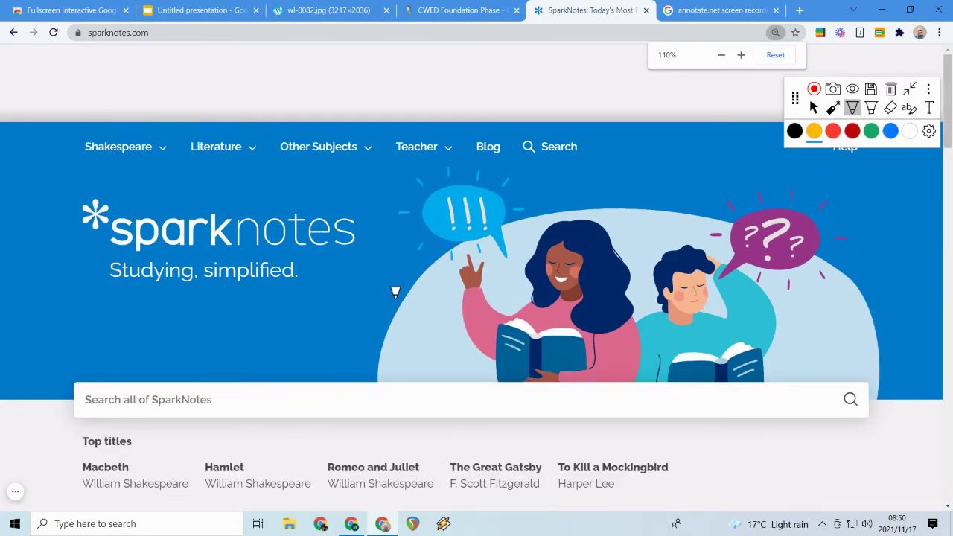
{"action": "mouse_move", "coordinate": [129, 193]}
{"action": "left_mouse_down"}
{"action": "mouse_move", "coordinate": [49, 190]}
{"action": "mouse_move", "coordinate": [62, 287]}
{"action": "mouse_move", "coordinate": [362, 302]}
{"action": "mouse_move", "coordinate": [389, 196]}
{"action": "mouse_move", "coordinate": [121, 185]}
{"action": "left_mouse_up"}
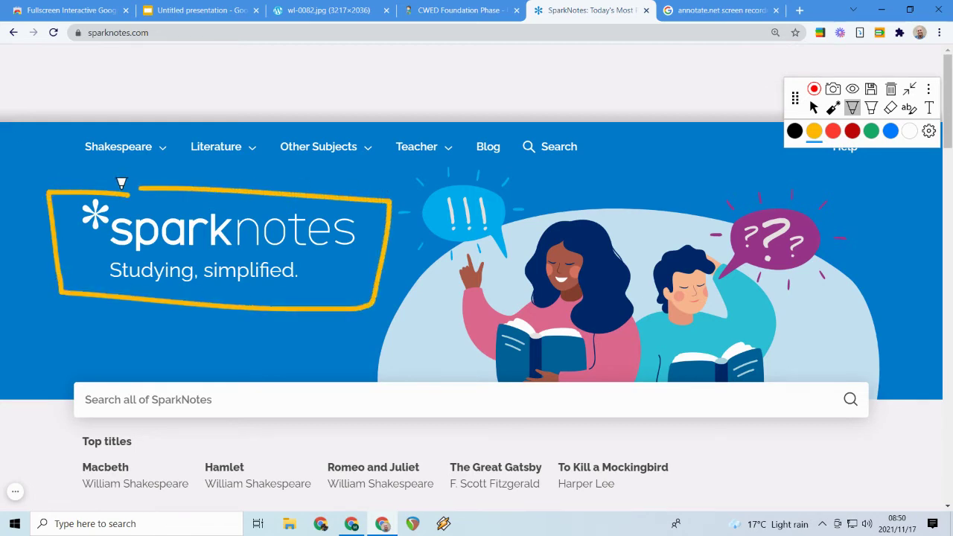
Step: With a red pen, draw an arrow at the SparkNotes search box and a line along its empty area
{"action": "left_click", "coordinate": [835, 132]}
{"action": "mouse_move", "coordinate": [43, 488]}
{"action": "left_mouse_down"}
{"action": "mouse_move", "coordinate": [99, 442]}
{"action": "mouse_move", "coordinate": [186, 397]}
{"action": "mouse_move", "coordinate": [170, 437]}
{"action": "left_mouse_up"}
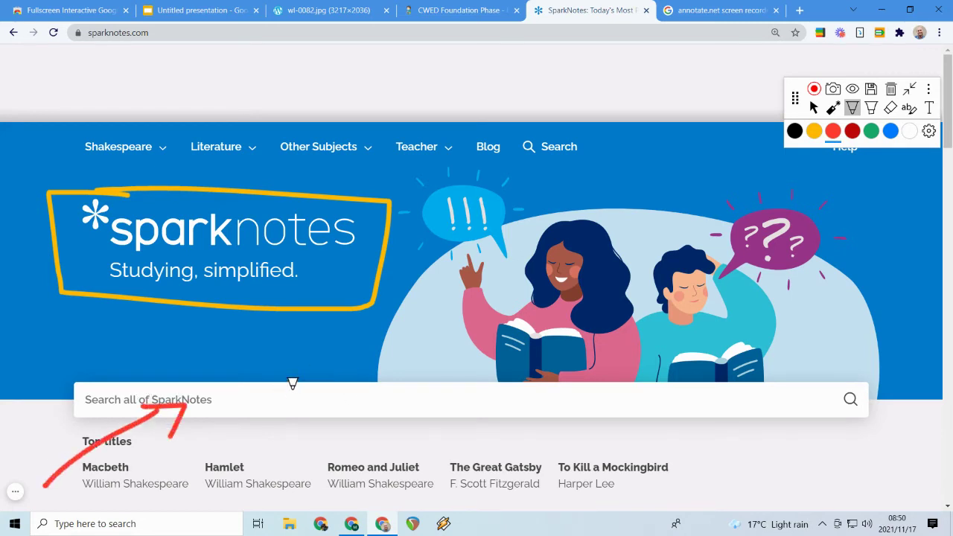
{"action": "left_click_drag", "start_coordinate": [225, 407], "coordinate": [495, 401]}
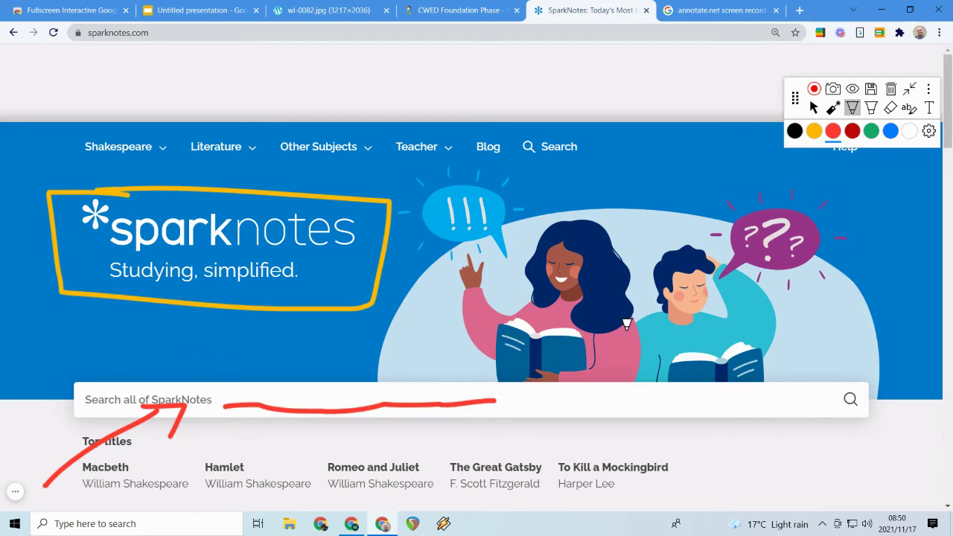
Step: Look over the top titles and subject categories on the SparkNotes home page while checking that its annotations stay with the page
{"action": "scroll", "coordinate": [627, 325], "scroll_direction": "down", "scroll_amount": 3}
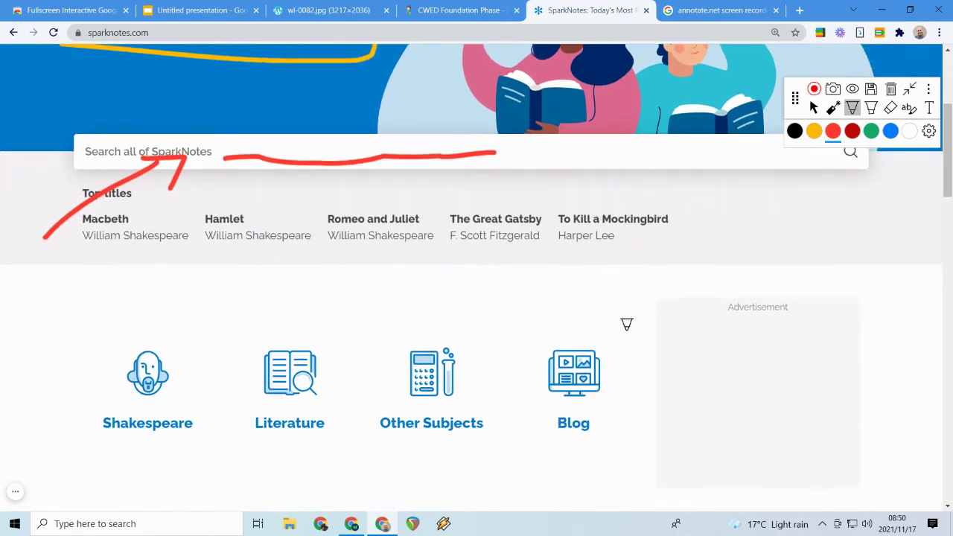
{"action": "scroll", "coordinate": [626, 325], "scroll_direction": "down", "scroll_amount": 1}
{"action": "scroll", "coordinate": [627, 324], "scroll_direction": "down", "scroll_amount": 1}
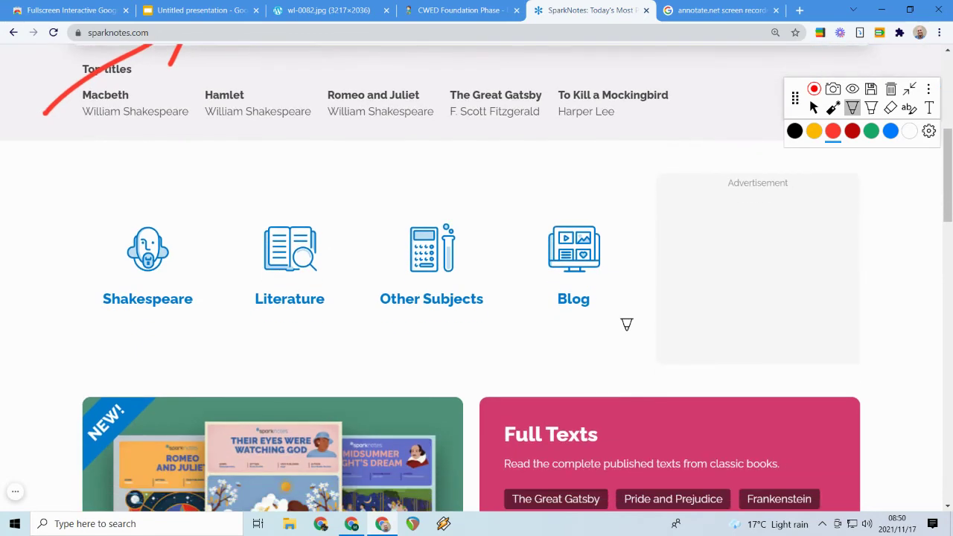
{"action": "scroll", "coordinate": [627, 324], "scroll_direction": "up", "scroll_amount": 3}
{"action": "scroll", "coordinate": [626, 325], "scroll_direction": "up", "scroll_amount": 2}
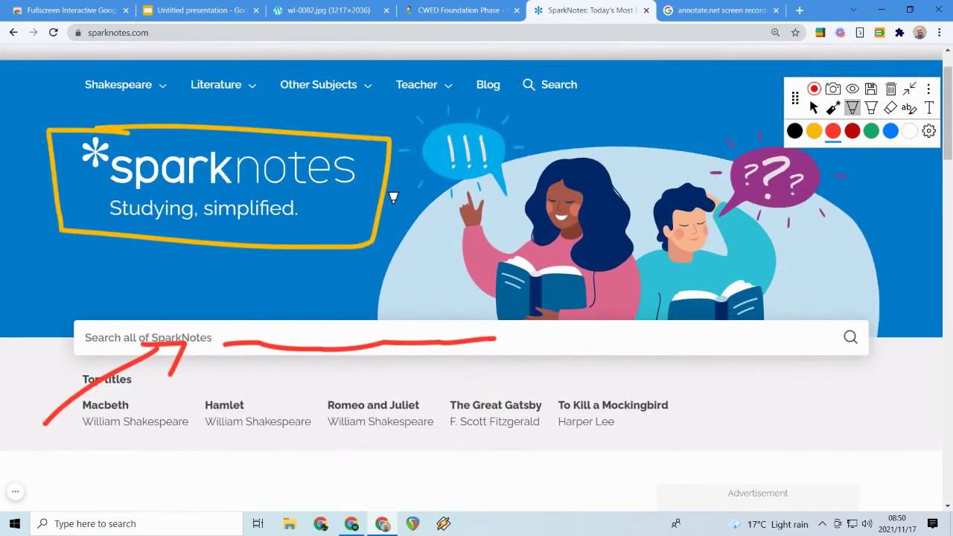
{"action": "left_click", "coordinate": [328, 10]}
{"action": "left_click", "coordinate": [574, 11]}
{"action": "scroll", "coordinate": [483, 317], "scroll_direction": "down", "scroll_amount": 3}
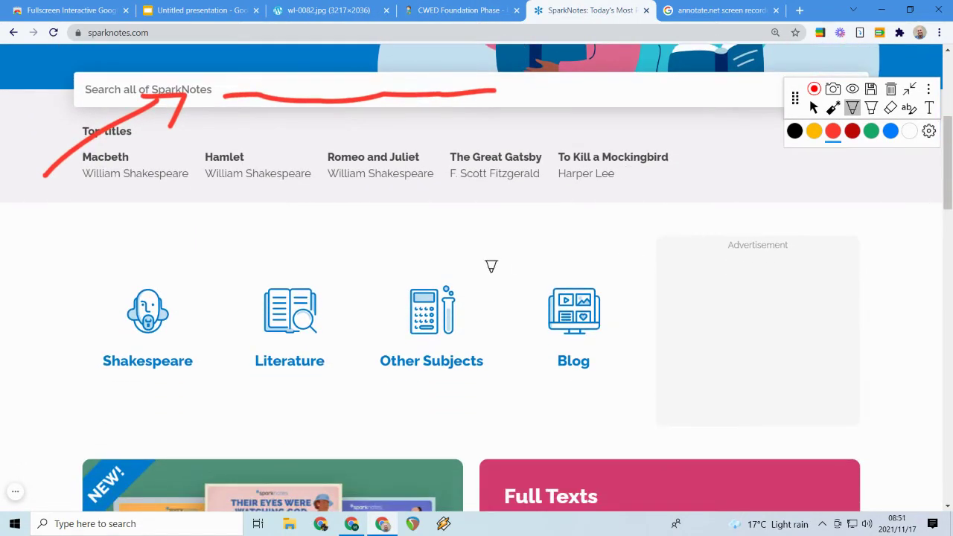
{"action": "scroll", "coordinate": [492, 267], "scroll_direction": "up", "scroll_amount": 3}
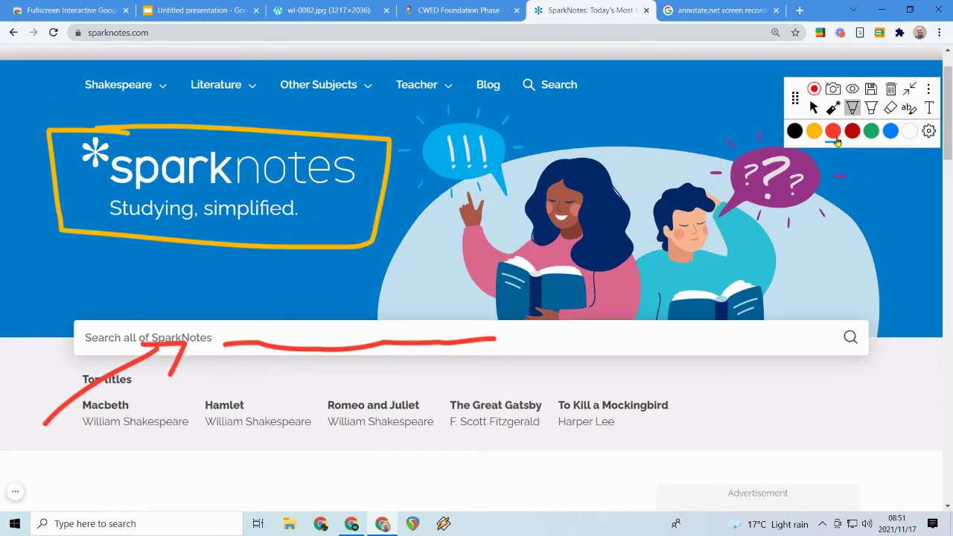
Step: Stop drawing and open the Study Guide for Romeo and Juliet from the top titles
{"action": "left_click", "coordinate": [814, 107]}
{"action": "mouse_move", "coordinate": [357, 466]}
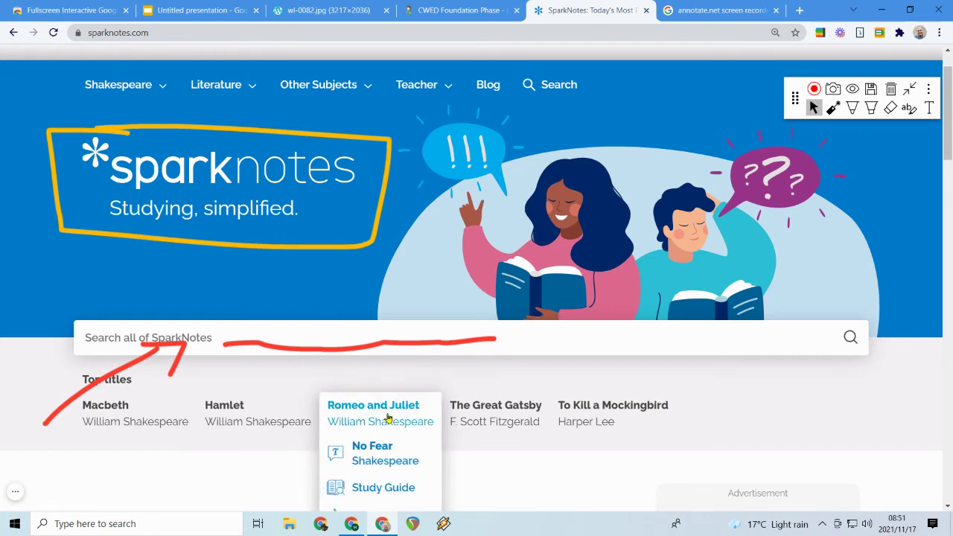
{"action": "scroll", "coordinate": [381, 409], "scroll_direction": "down", "scroll_amount": 1}
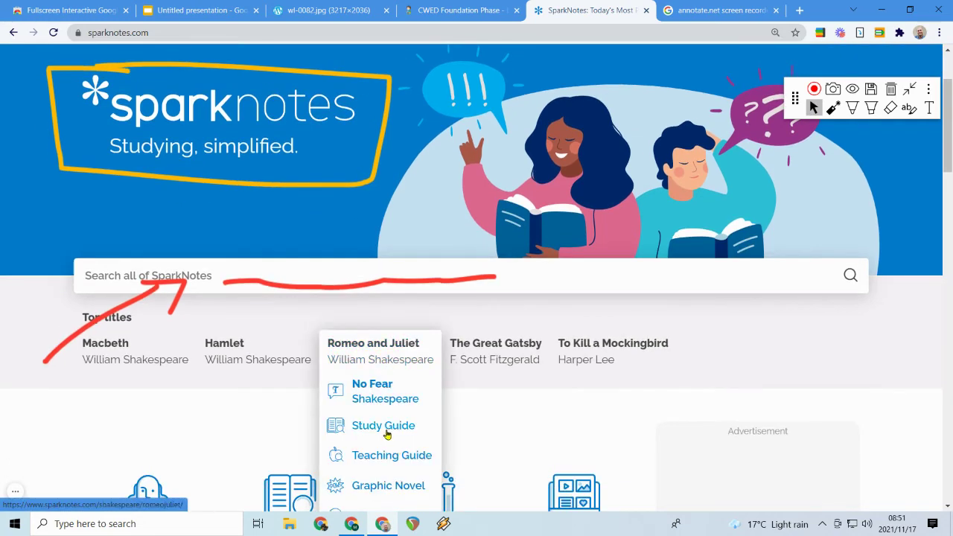
{"action": "left_click", "coordinate": [386, 434]}
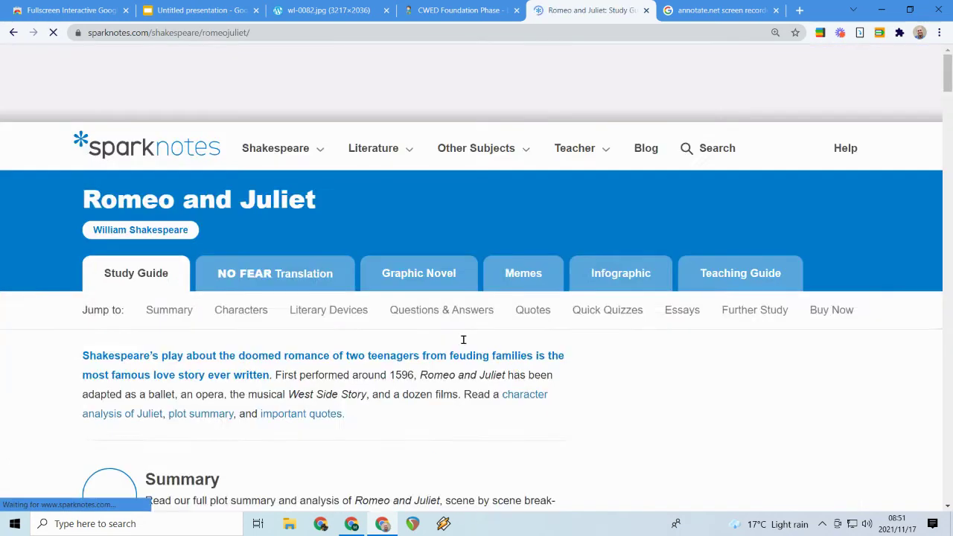
Step: Open the Act 1, scene 1 summary and bring its opening paragraphs into view
{"action": "scroll", "coordinate": [258, 241], "scroll_direction": "down", "scroll_amount": 3}
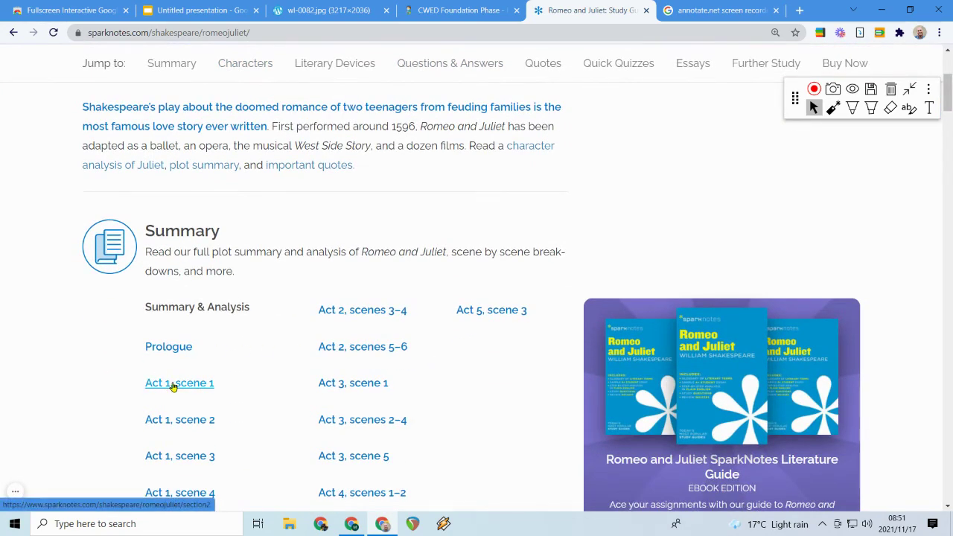
{"action": "left_click", "coordinate": [172, 385]}
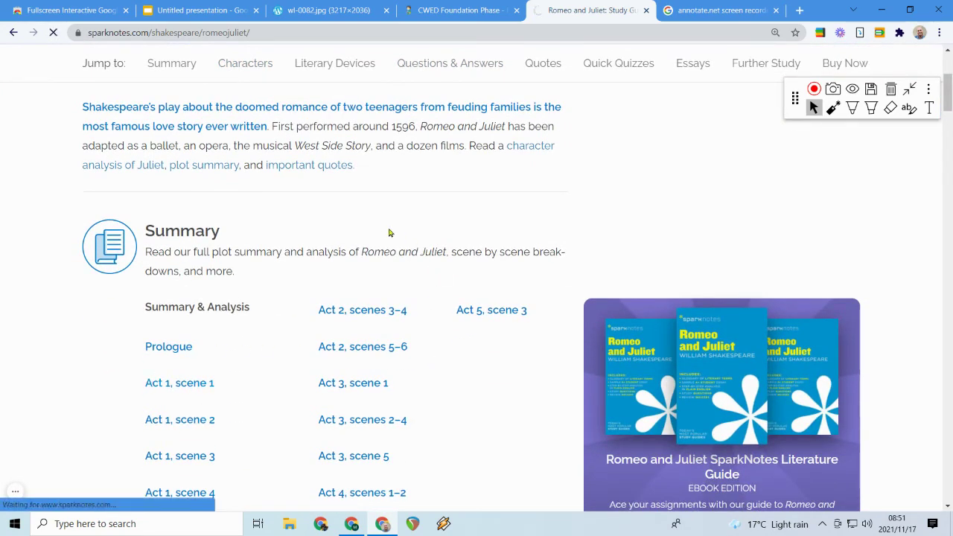
{"action": "scroll", "coordinate": [456, 229], "scroll_direction": "down", "scroll_amount": 3}
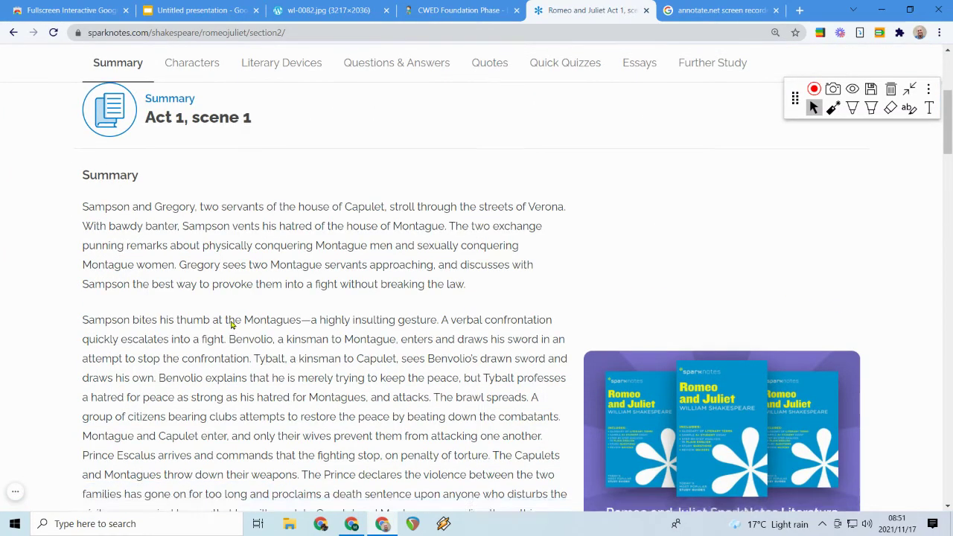
{"action": "scroll", "coordinate": [230, 320], "scroll_direction": "up", "scroll_amount": 1}
{"action": "scroll", "coordinate": [230, 320], "scroll_direction": "down", "scroll_amount": 2}
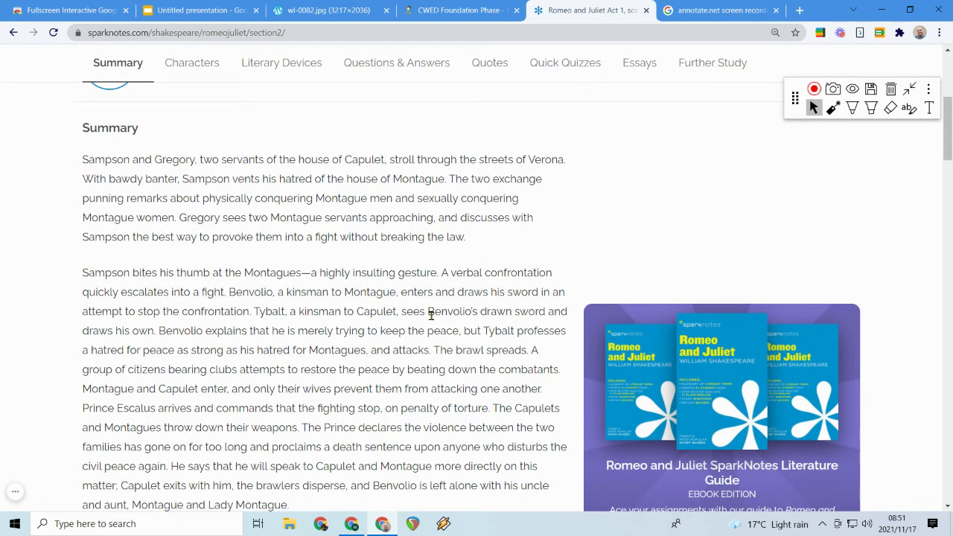
Step: Scribble a red pen stroke across the Romeo and Juliet ebook advertisement beside the summary
{"action": "left_click", "coordinate": [853, 108]}
{"action": "mouse_move", "coordinate": [592, 291]}
{"action": "left_mouse_down"}
{"action": "mouse_move", "coordinate": [629, 313]}
{"action": "mouse_move", "coordinate": [744, 491]}
{"action": "mouse_move", "coordinate": [730, 382]}
{"action": "left_mouse_up"}
{"action": "scroll", "coordinate": [730, 382], "scroll_direction": "down", "scroll_amount": 1}
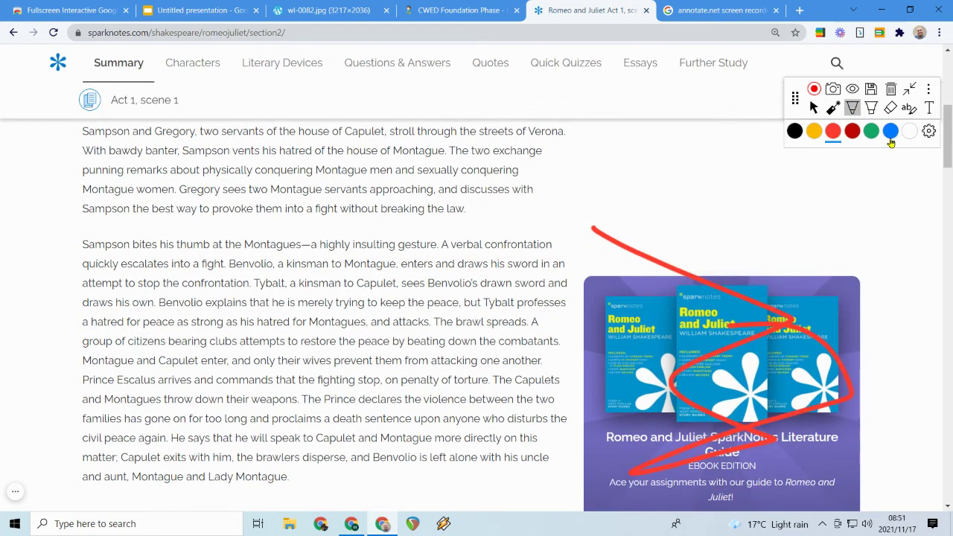
Step: Set the pen to white at 16 px weight and scribble over the ebook advertisement to hide it
{"action": "left_click", "coordinate": [929, 132]}
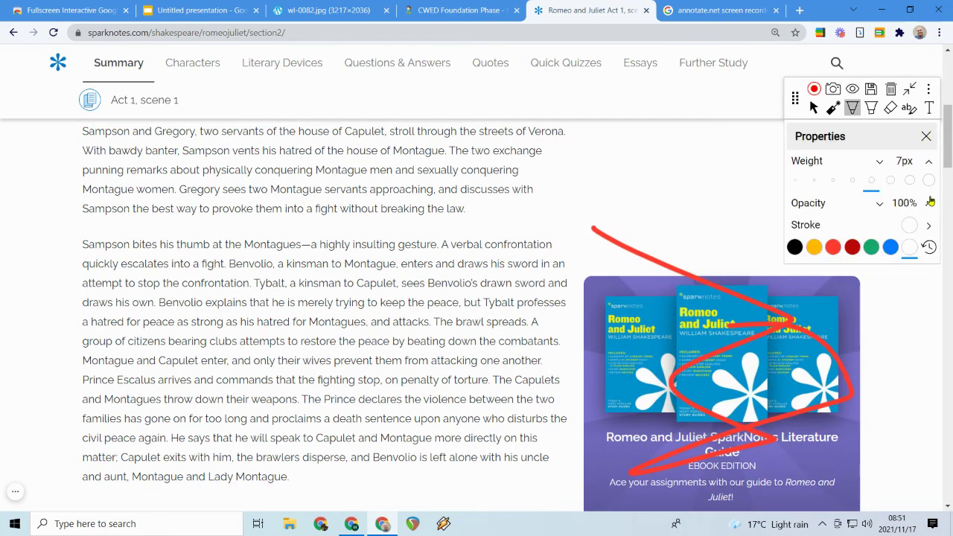
{"action": "left_click", "coordinate": [930, 183]}
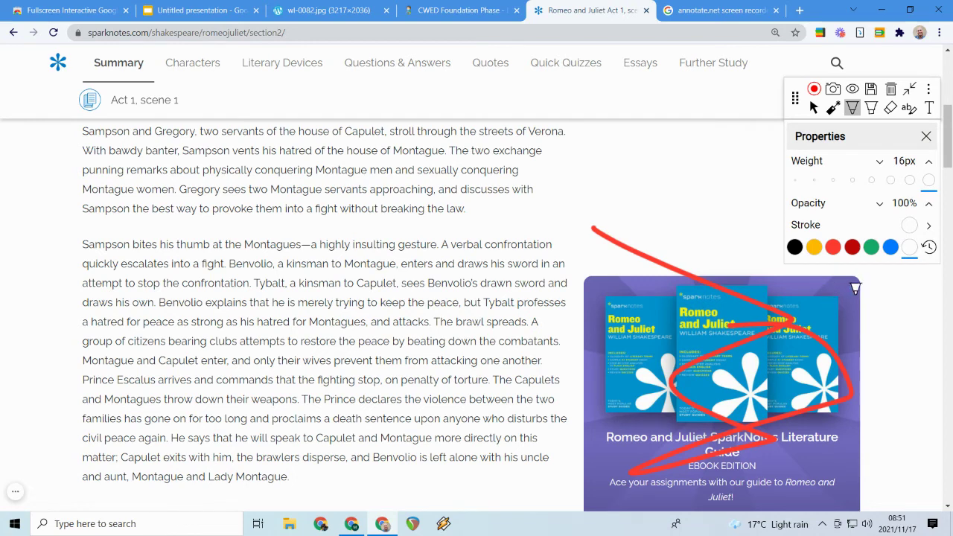
{"action": "mouse_move", "coordinate": [856, 289]}
{"action": "left_mouse_down"}
{"action": "mouse_move", "coordinate": [589, 292]}
{"action": "mouse_move", "coordinate": [849, 350]}
{"action": "mouse_move", "coordinate": [655, 484]}
{"action": "mouse_move", "coordinate": [752, 327]}
{"action": "mouse_move", "coordinate": [727, 343]}
{"action": "mouse_move", "coordinate": [592, 328]}
{"action": "mouse_move", "coordinate": [588, 280]}
{"action": "mouse_move", "coordinate": [774, 436]}
{"action": "mouse_move", "coordinate": [747, 345]}
{"action": "mouse_move", "coordinate": [707, 357]}
{"action": "mouse_move", "coordinate": [823, 350]}
{"action": "mouse_move", "coordinate": [788, 275]}
{"action": "left_mouse_up"}
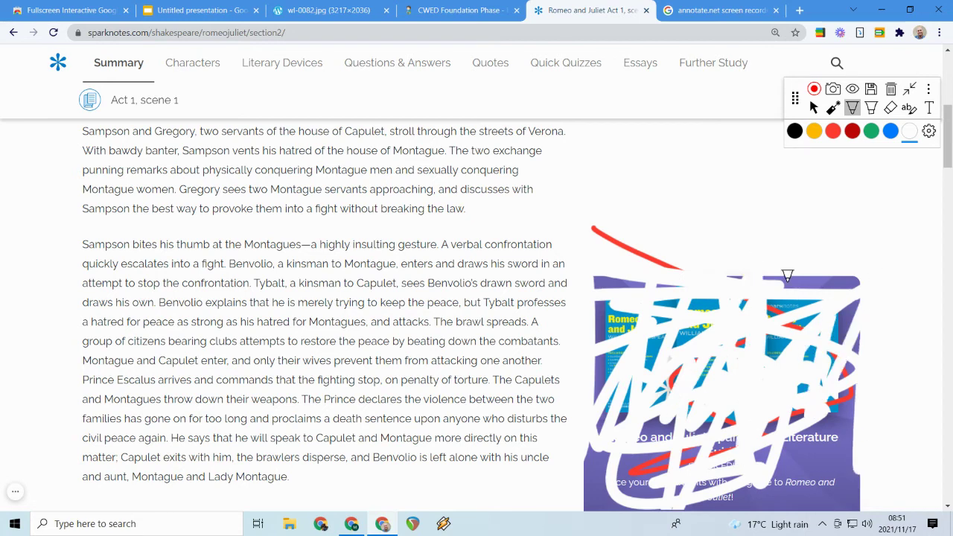
Step: Show the page in full screen and add more white strokes over the ebook advertisement
{"action": "scroll", "coordinate": [787, 276], "scroll_direction": "down", "scroll_amount": 1}
{"action": "key", "text": "F11"}
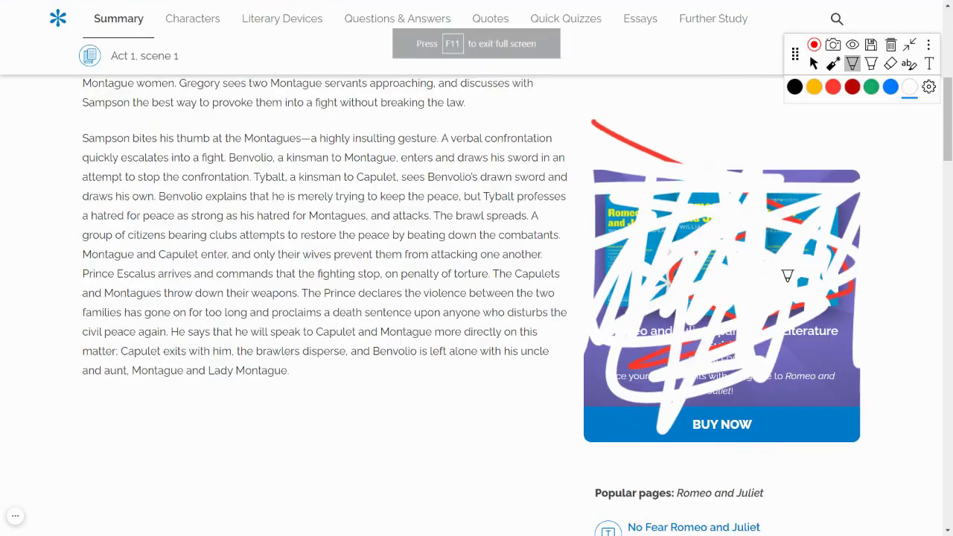
{"action": "scroll", "coordinate": [588, 237], "scroll_direction": "down", "scroll_amount": 1}
{"action": "mouse_move", "coordinate": [588, 237]}
{"action": "left_mouse_down"}
{"action": "mouse_move", "coordinate": [631, 417]}
{"action": "mouse_move", "coordinate": [747, 194]}
{"action": "mouse_move", "coordinate": [871, 268]}
{"action": "mouse_move", "coordinate": [616, 263]}
{"action": "left_mouse_up"}
{"action": "scroll", "coordinate": [581, 257], "scroll_direction": "up", "scroll_amount": 3}
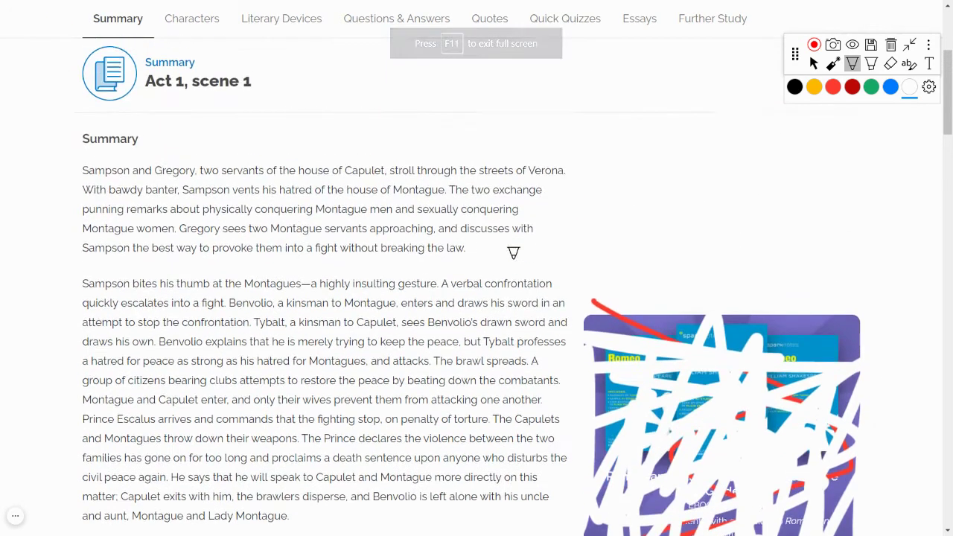
{"action": "scroll", "coordinate": [511, 251], "scroll_direction": "down", "scroll_amount": 1}
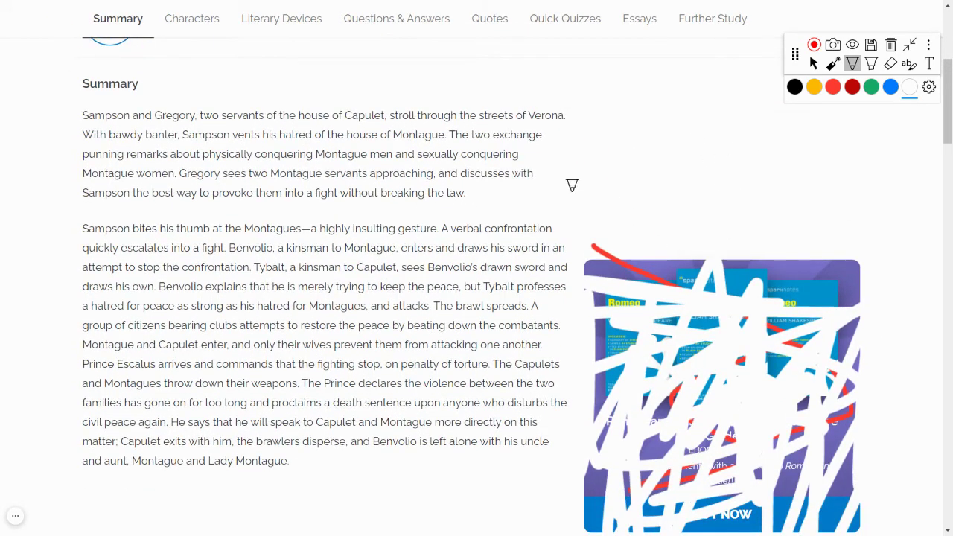
Step: Stop drawing, select both paragraphs of the Act 1, scene 1 summary, and open them with "Help me read this"
{"action": "left_click", "coordinate": [815, 64]}
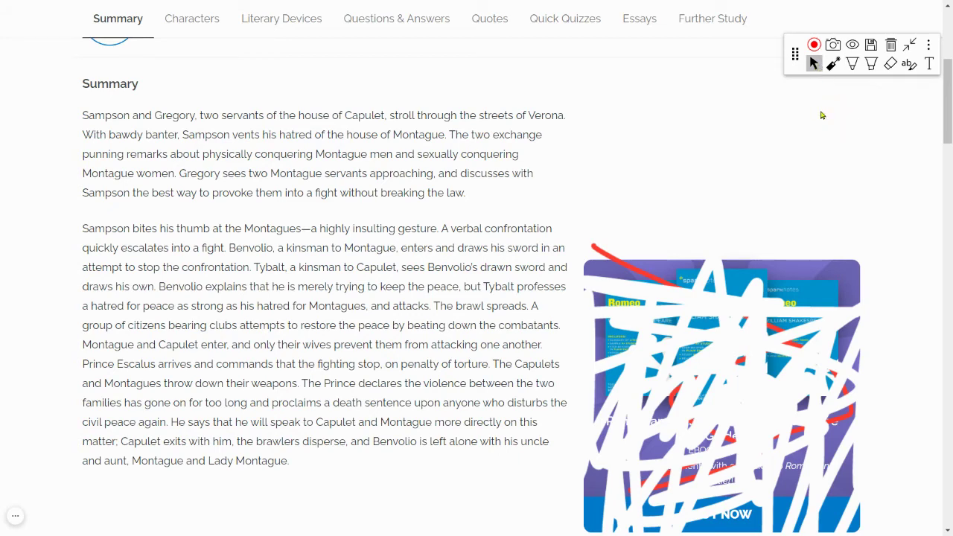
{"action": "key", "text": "F11"}
{"action": "key", "text": "F11"}
{"action": "left_click_drag", "start_coordinate": [83, 116], "coordinate": [292, 459]}
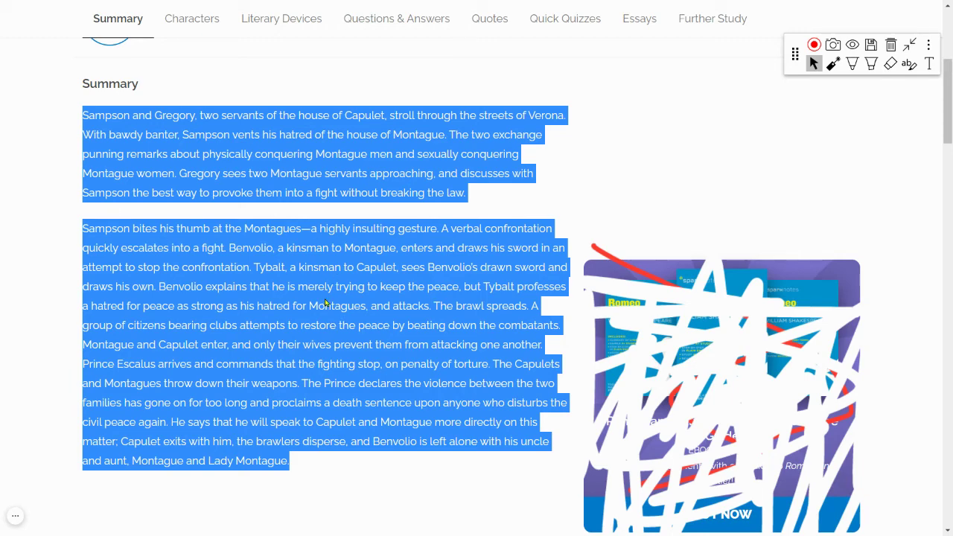
{"action": "right_click", "coordinate": [325, 302]}
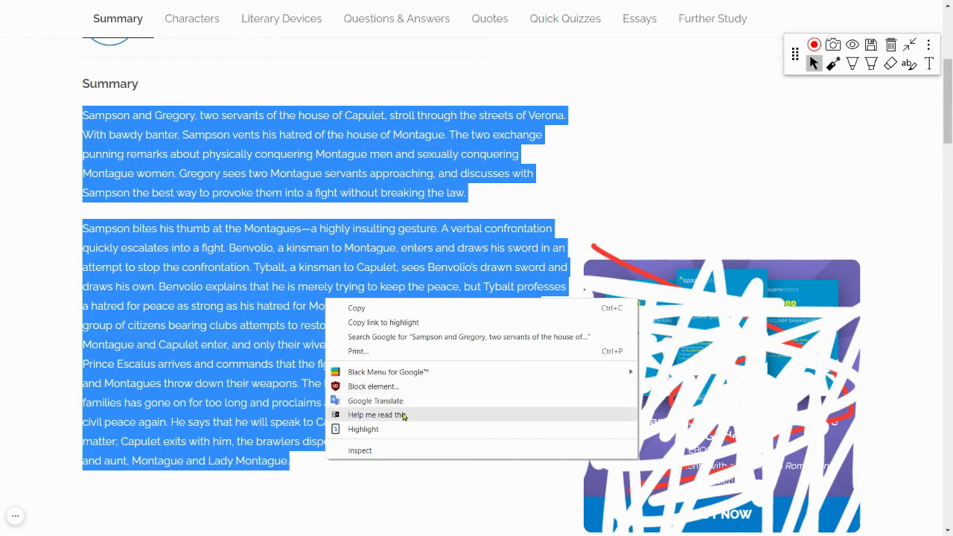
{"action": "left_click", "coordinate": [522, 420]}
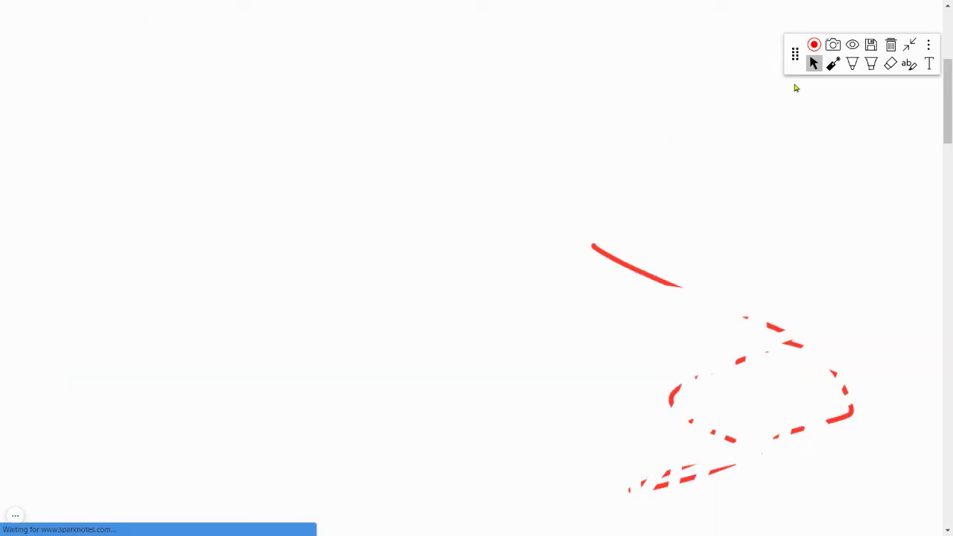
Step: Clear the leftover red strokes, box the words "stroll through" with the green pen, and stop drawing
{"action": "left_click", "coordinate": [895, 49]}
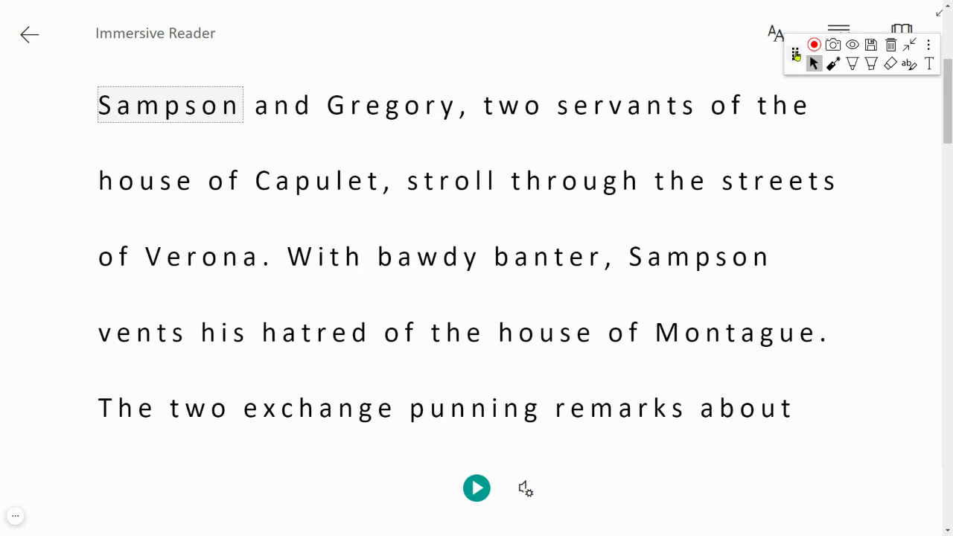
{"action": "left_click", "coordinate": [855, 64]}
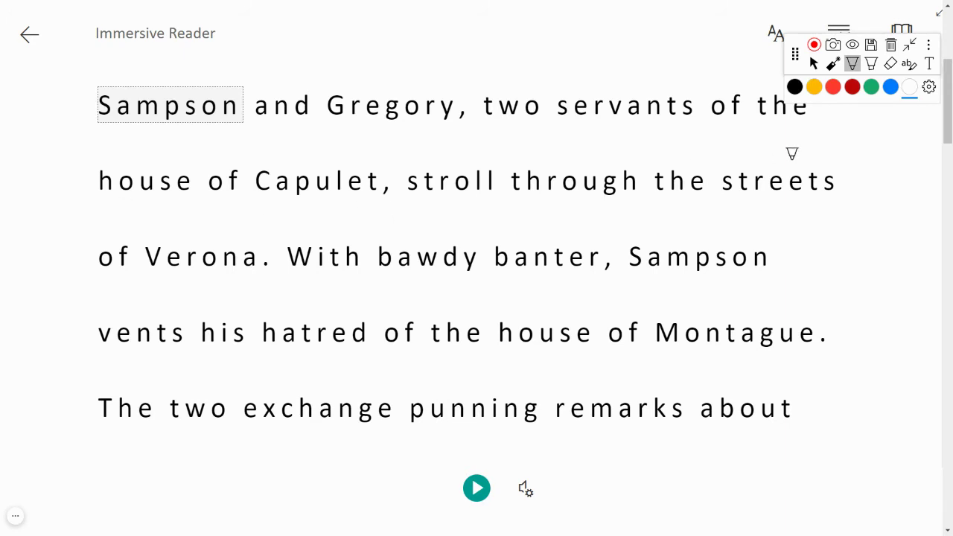
{"action": "left_click", "coordinate": [871, 86]}
{"action": "mouse_move", "coordinate": [412, 211]}
{"action": "left_mouse_down"}
{"action": "mouse_move", "coordinate": [646, 211]}
{"action": "mouse_move", "coordinate": [645, 153]}
{"action": "mouse_move", "coordinate": [432, 142]}
{"action": "mouse_move", "coordinate": [405, 215]}
{"action": "left_mouse_up"}
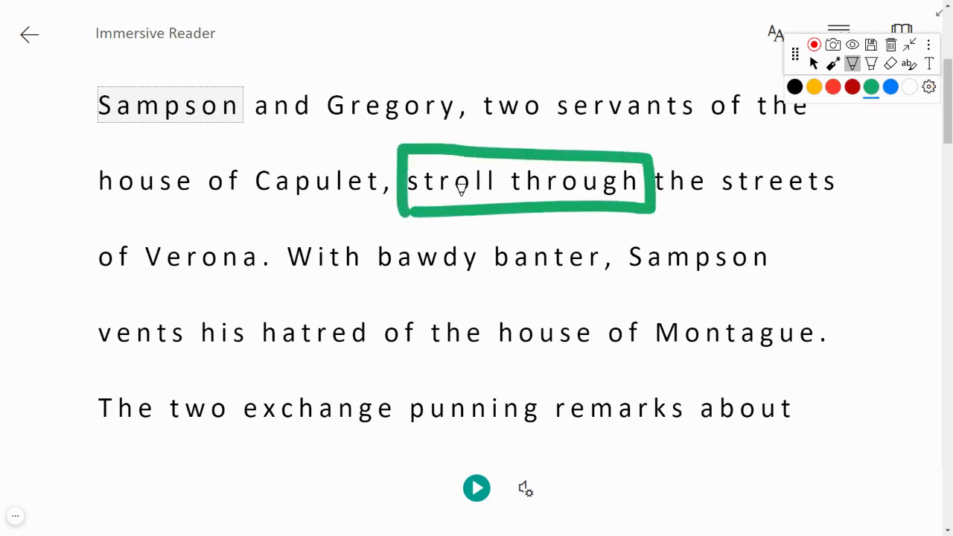
{"action": "left_click", "coordinate": [814, 64]}
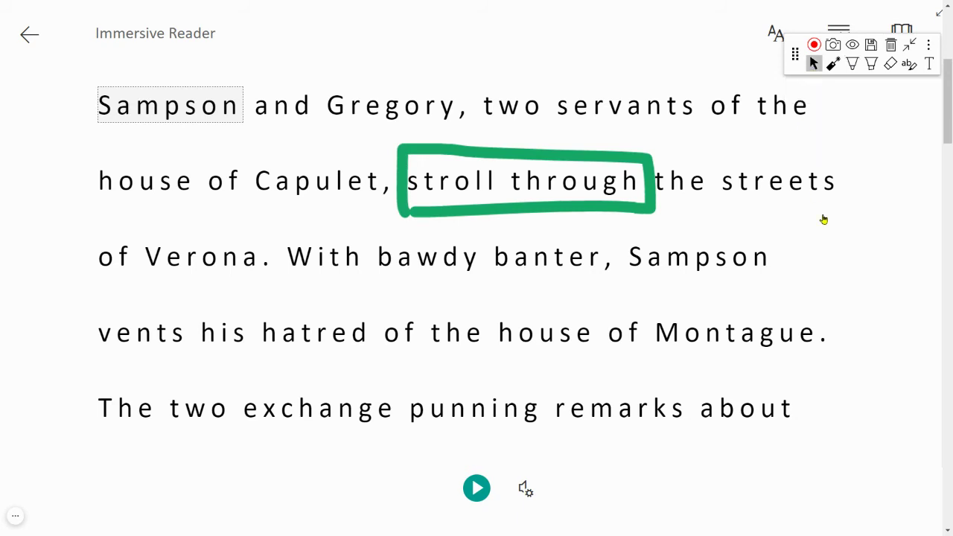
Step: Delete the green box drawn over the reader text and collapse the annotation toolbar
{"action": "scroll", "coordinate": [824, 220], "scroll_direction": "down", "scroll_amount": 2}
{"action": "scroll", "coordinate": [823, 215], "scroll_direction": "up", "scroll_amount": 4}
{"action": "left_click", "coordinate": [891, 44]}
{"action": "scroll", "coordinate": [476, 233], "scroll_direction": "down", "scroll_amount": 1}
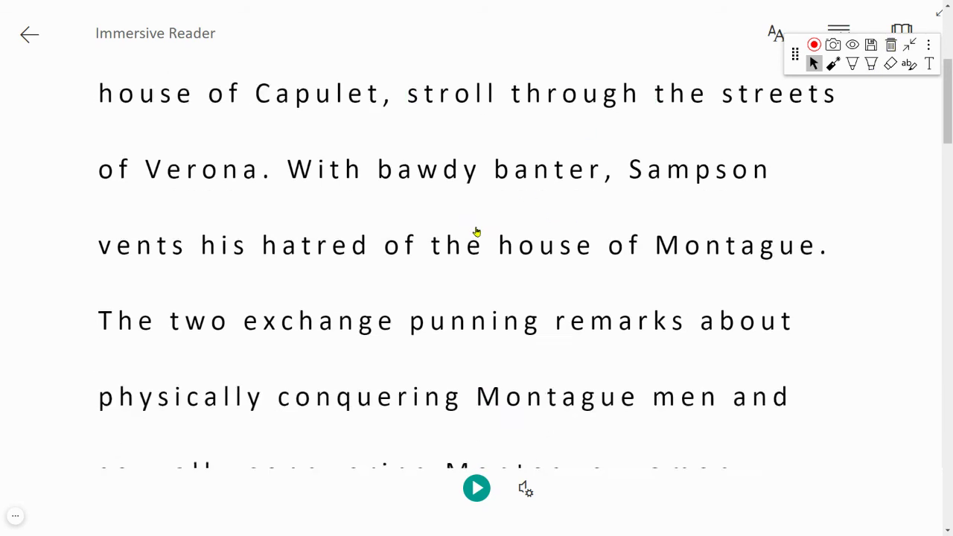
{"action": "scroll", "coordinate": [476, 233], "scroll_direction": "down", "scroll_amount": 1}
{"action": "scroll", "coordinate": [535, 280], "scroll_direction": "up", "scroll_amount": 2}
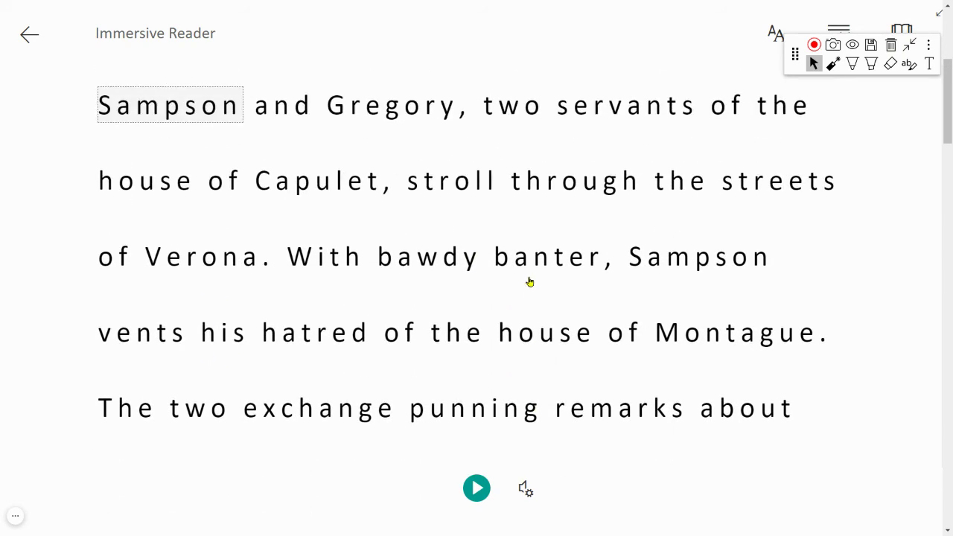
{"action": "left_click", "coordinate": [912, 46]}
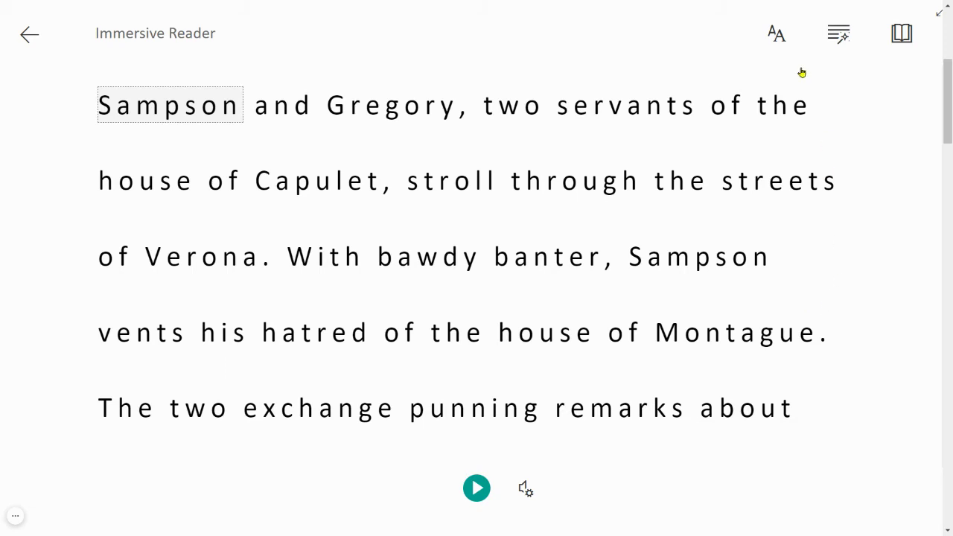
Step: Set the reader's text size to 28 and turn off Increase Spacing
{"action": "left_click", "coordinate": [776, 33]}
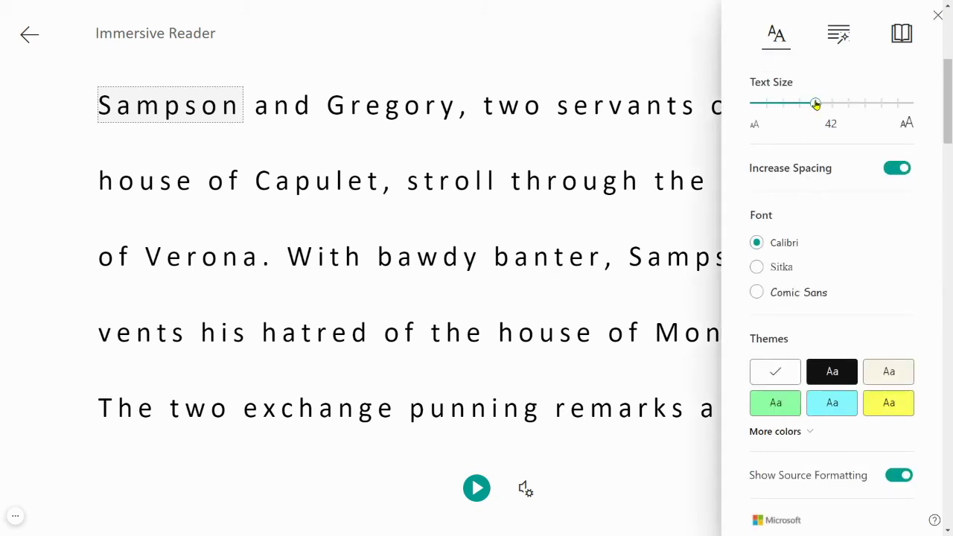
{"action": "left_click_drag", "start_coordinate": [815, 104], "coordinate": [781, 105]}
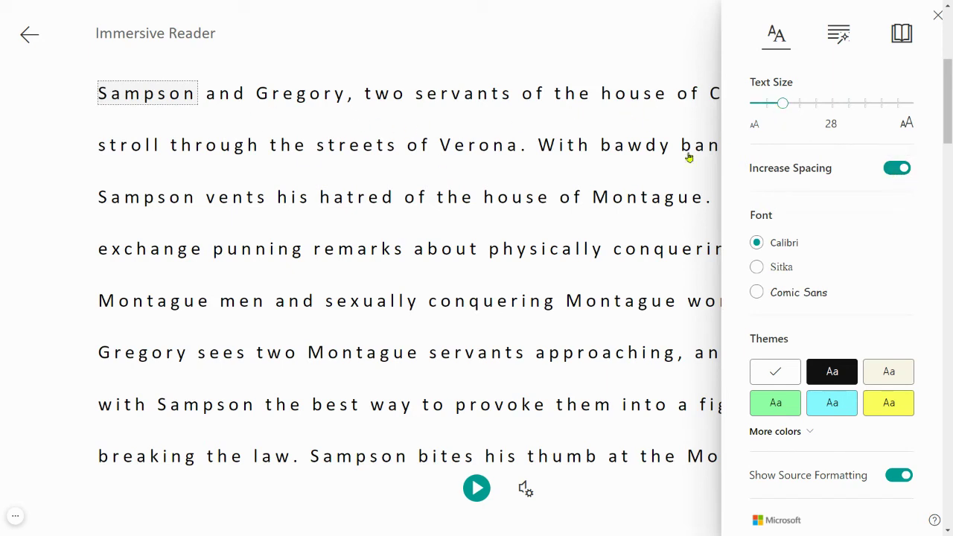
{"action": "left_click", "coordinate": [900, 170]}
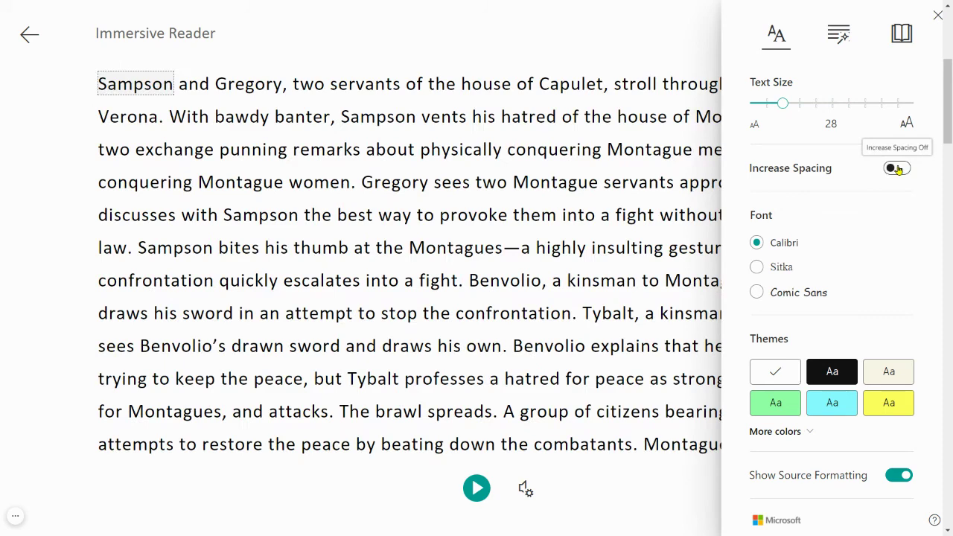
{"action": "left_click", "coordinate": [66, 179]}
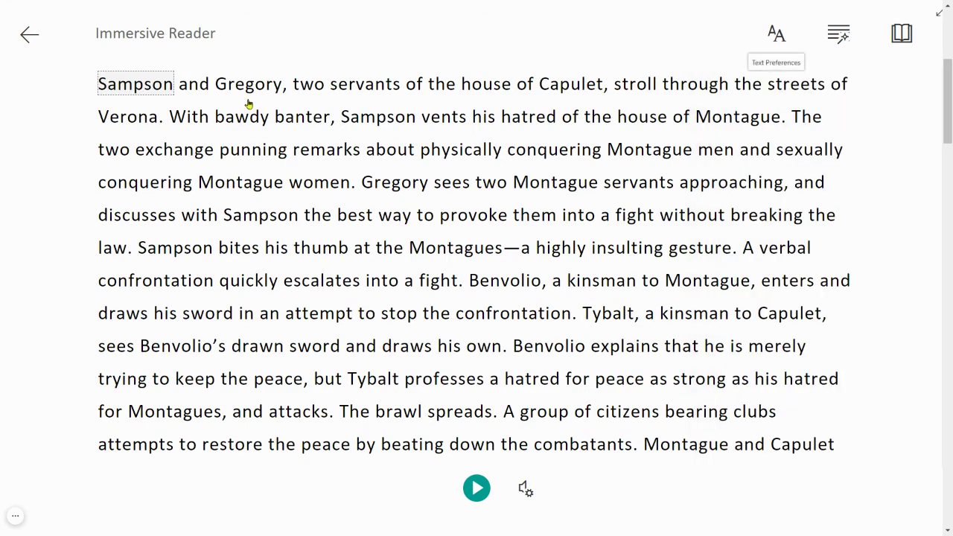
Step: Turn on Line Focus, try the three-line view, and set it to five lines
{"action": "scroll", "coordinate": [444, 135], "scroll_direction": "up", "scroll_amount": 1}
{"action": "left_click", "coordinate": [775, 39]}
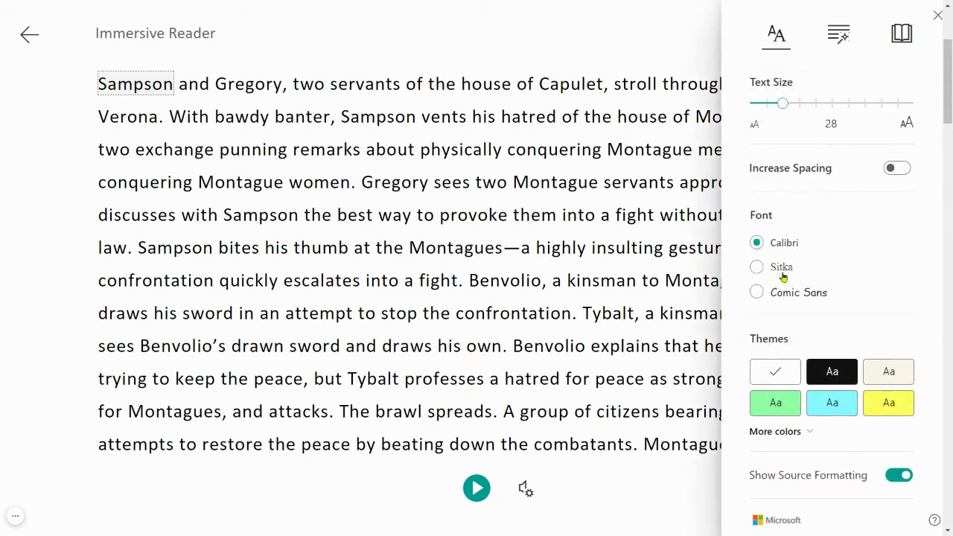
{"action": "scroll", "coordinate": [838, 313], "scroll_direction": "down", "scroll_amount": 1}
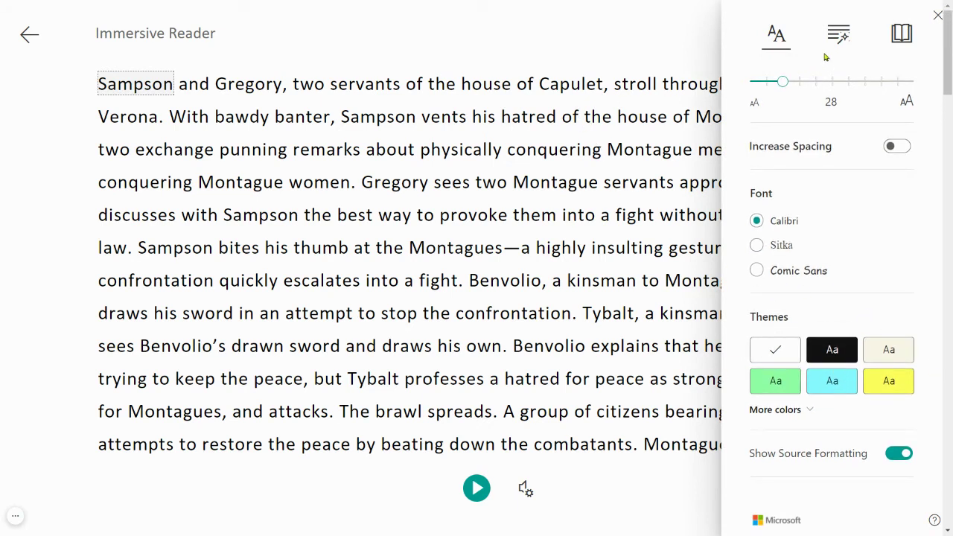
{"action": "left_click", "coordinate": [902, 32]}
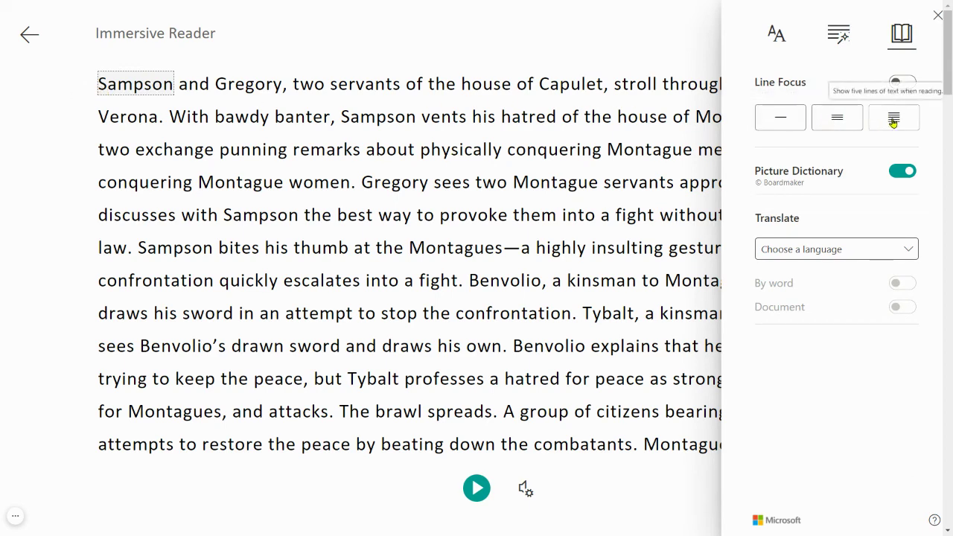
{"action": "left_click", "coordinate": [902, 83]}
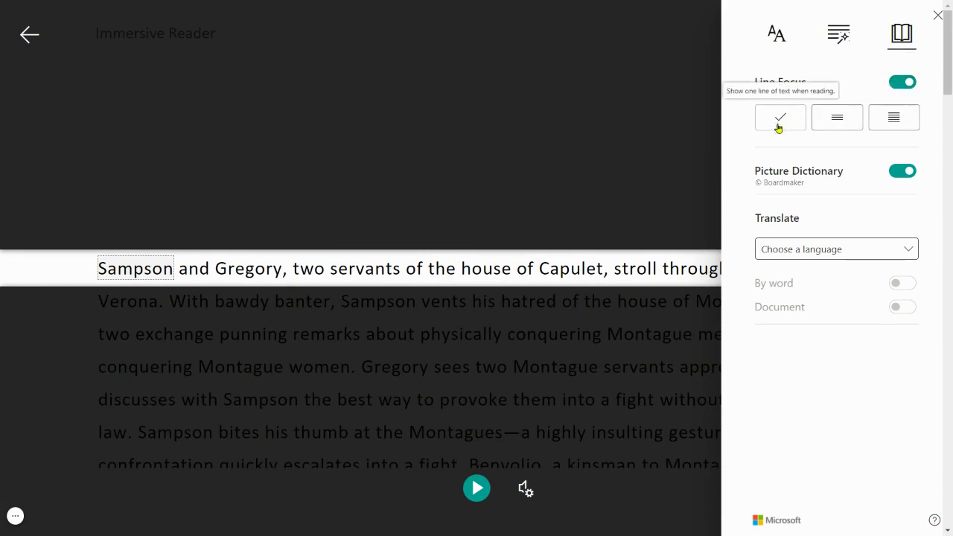
{"action": "left_click", "coordinate": [841, 123]}
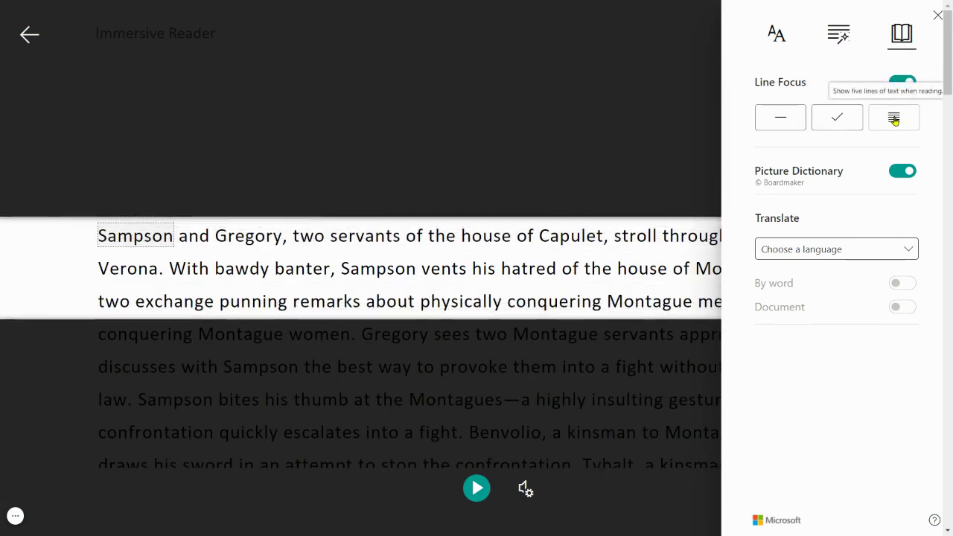
{"action": "left_click", "coordinate": [897, 121]}
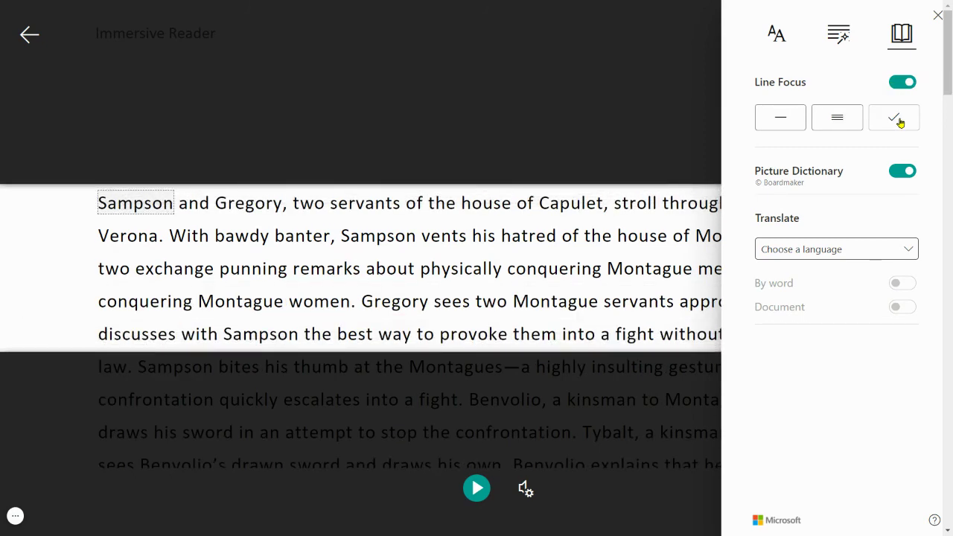
Step: Enlarge the text size to 48 and reduce Line Focus to three lines
{"action": "left_click", "coordinate": [779, 37]}
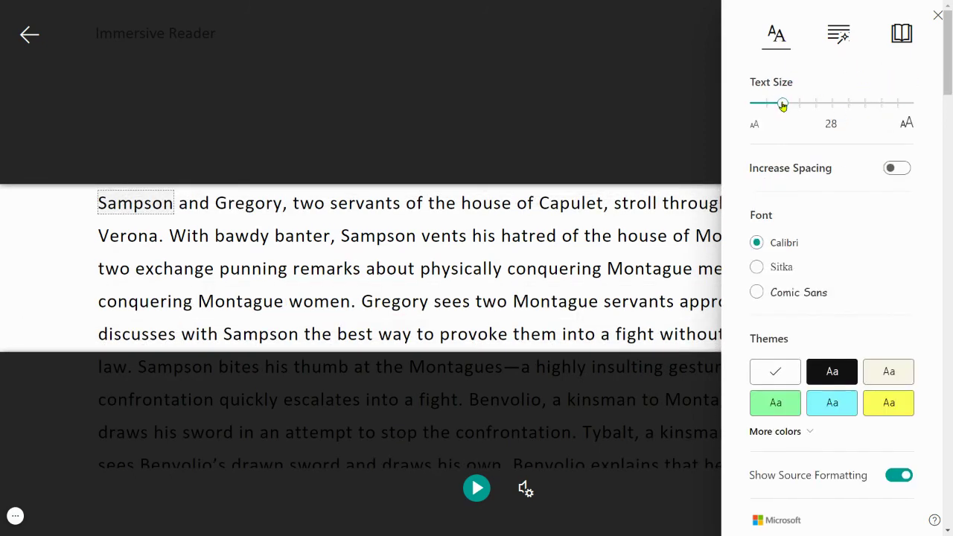
{"action": "left_click_drag", "start_coordinate": [783, 106], "coordinate": [828, 107]}
{"action": "left_click", "coordinate": [902, 34]}
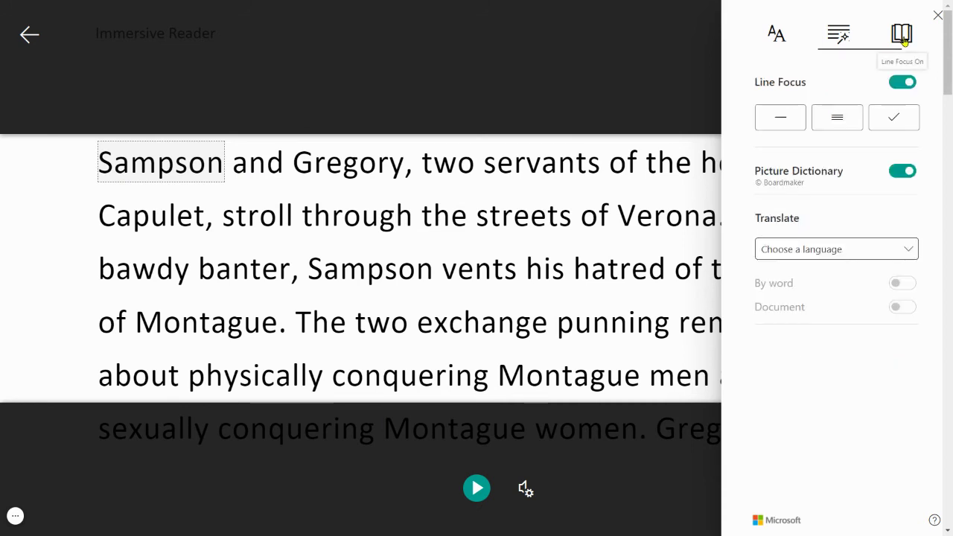
{"action": "left_click", "coordinate": [838, 118]}
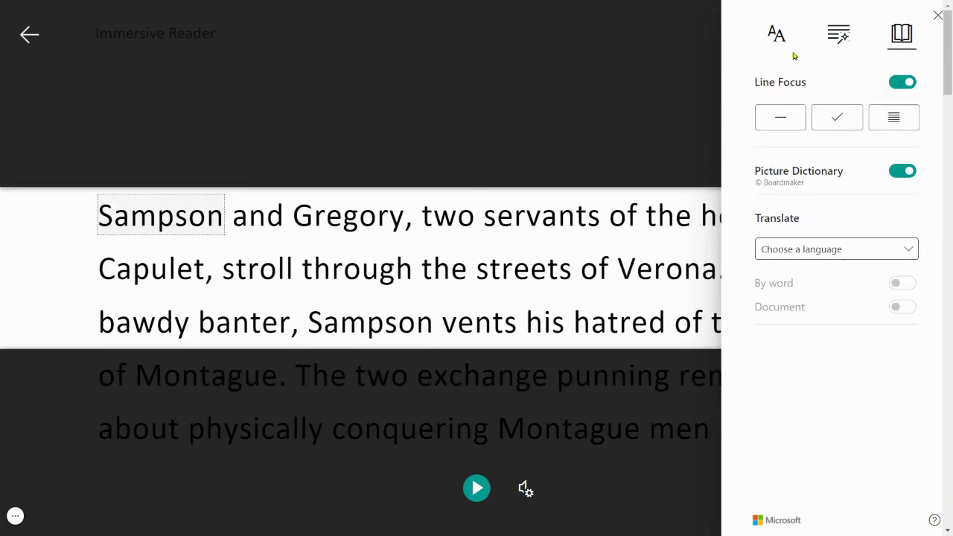
Step: Turn on Increase Spacing and set the text size to 20
{"action": "left_click", "coordinate": [777, 36]}
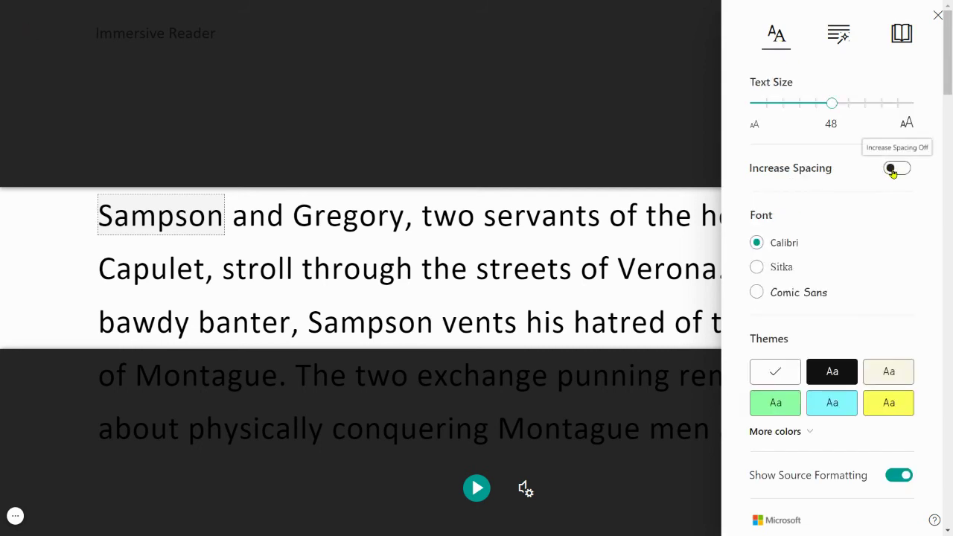
{"action": "left_click", "coordinate": [895, 171]}
{"action": "left_click", "coordinate": [896, 41]}
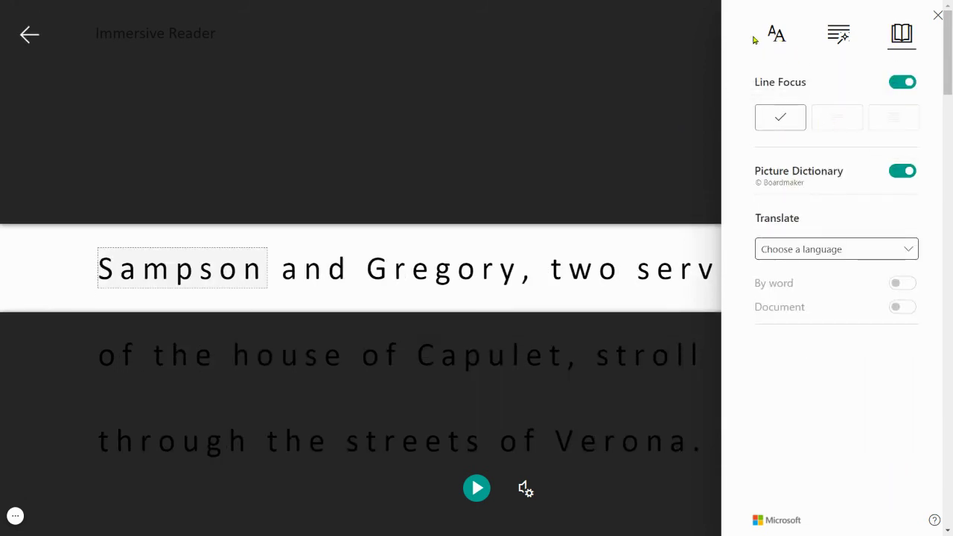
{"action": "left_click", "coordinate": [777, 36]}
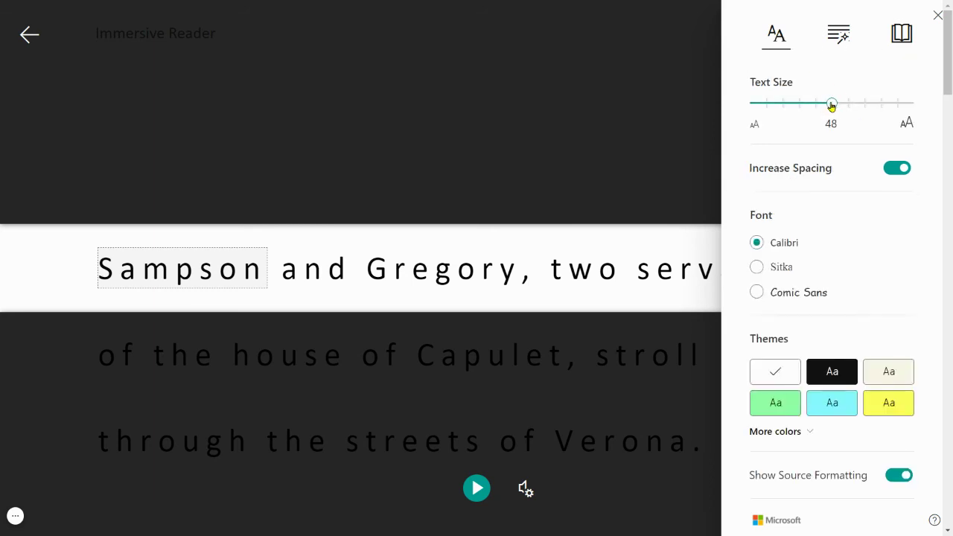
{"action": "left_click_drag", "start_coordinate": [832, 105], "coordinate": [771, 110]}
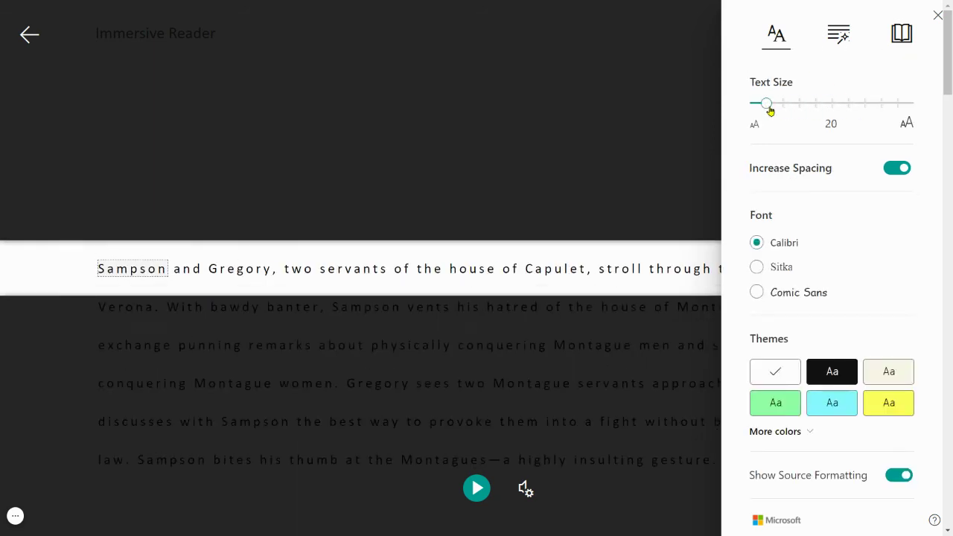
Step: Set Line Focus to three lines, comparing it with five lines, and close the reading preferences
{"action": "left_click", "coordinate": [897, 34]}
{"action": "left_click", "coordinate": [838, 117]}
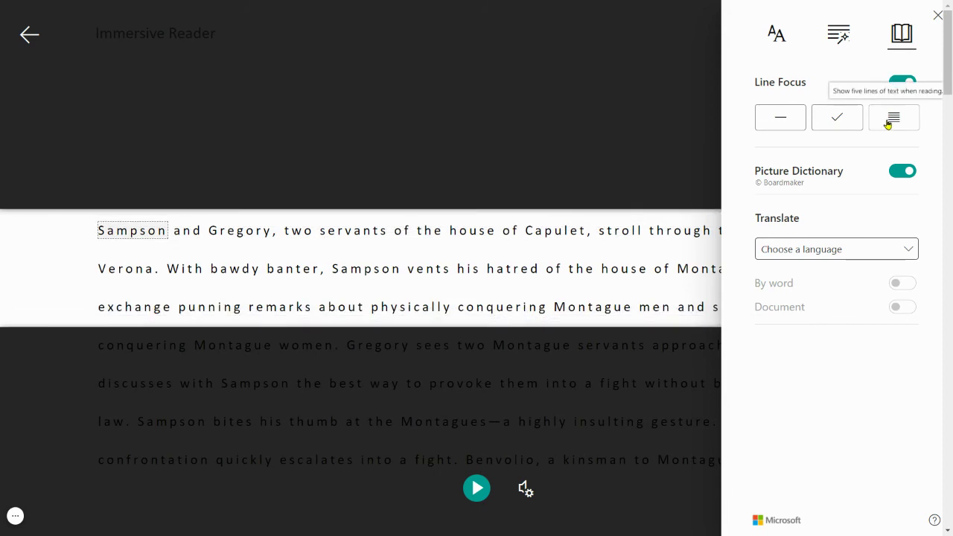
{"action": "left_click", "coordinate": [888, 124]}
{"action": "left_click", "coordinate": [840, 120]}
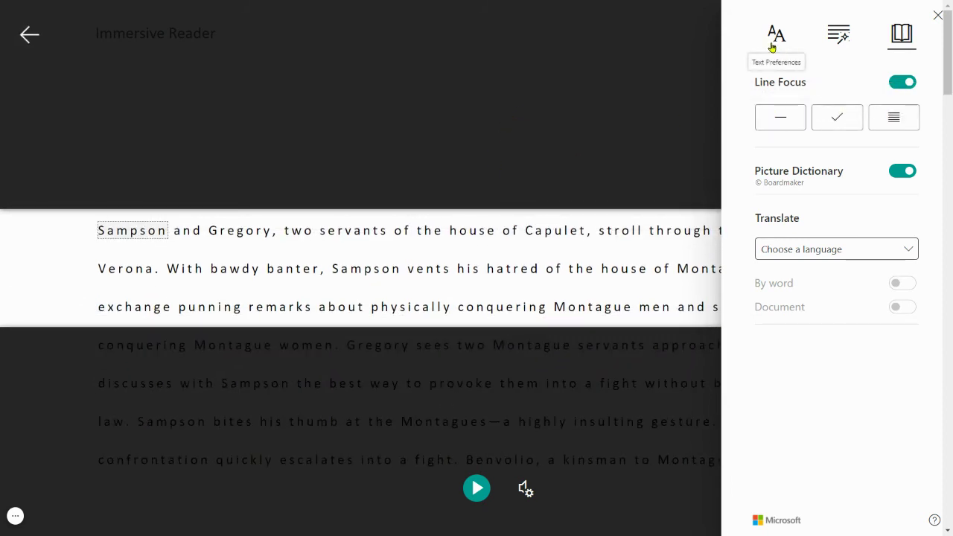
{"action": "left_click", "coordinate": [566, 141]}
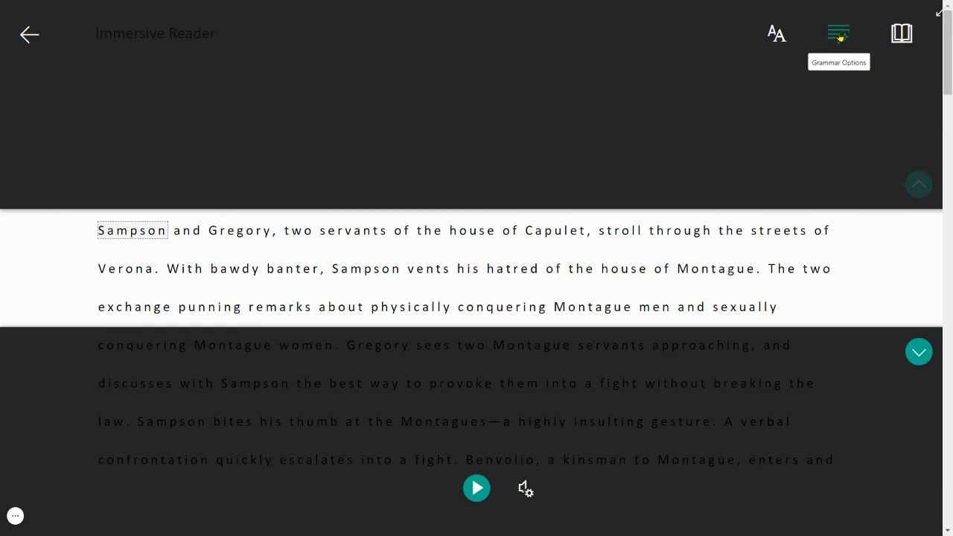
Step: Turn on noun highlighting in the grammar options and change the noun color to light blue
{"action": "scroll", "coordinate": [700, 190], "scroll_direction": "down", "scroll_amount": 1}
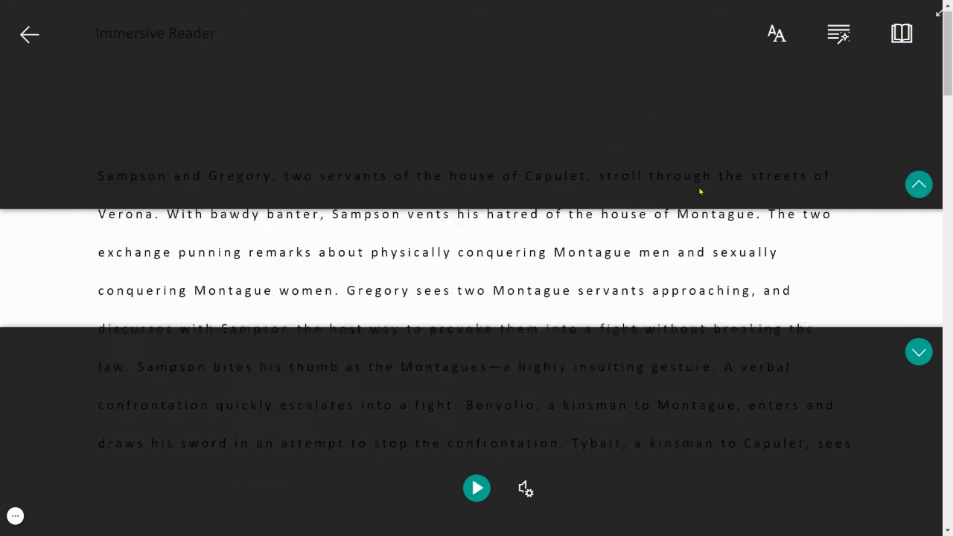
{"action": "left_click", "coordinate": [839, 35]}
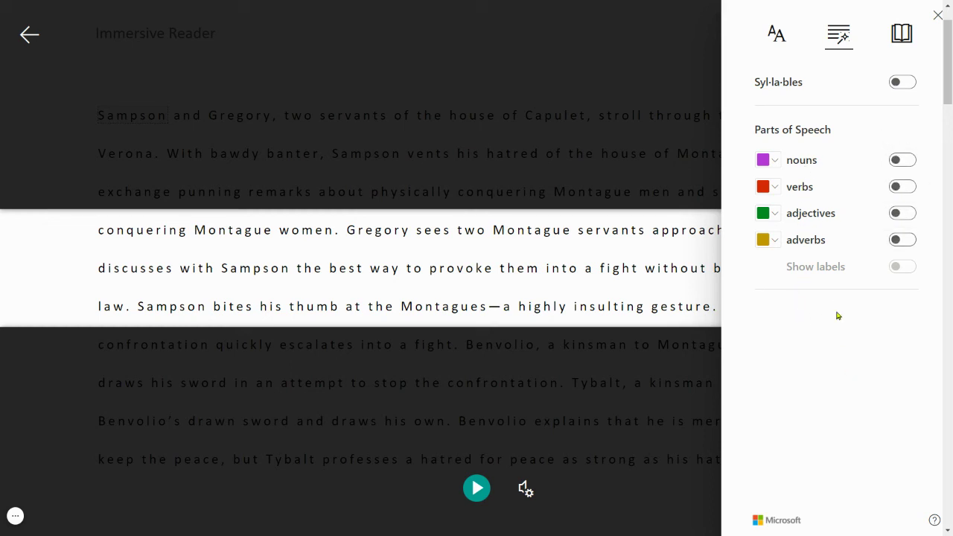
{"action": "left_click", "coordinate": [901, 165]}
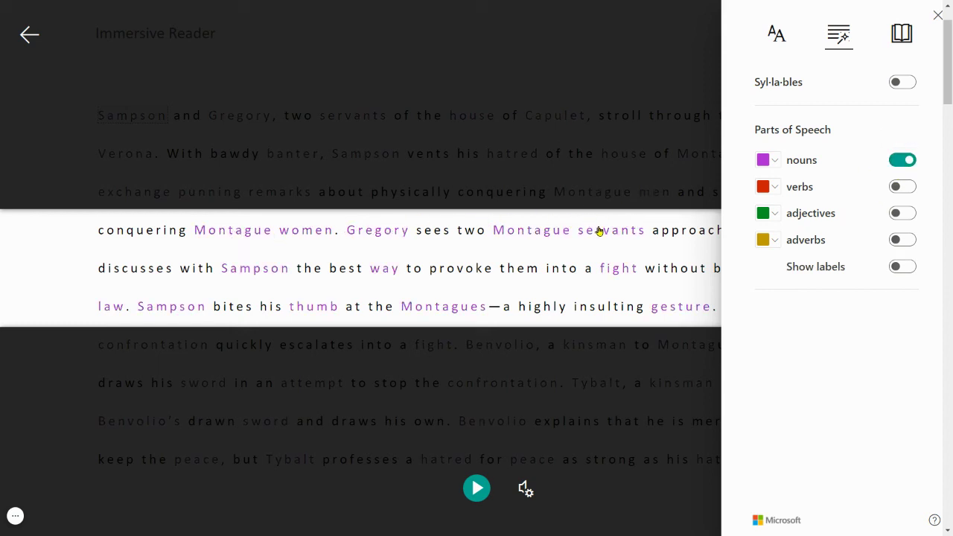
{"action": "left_click", "coordinate": [775, 161]}
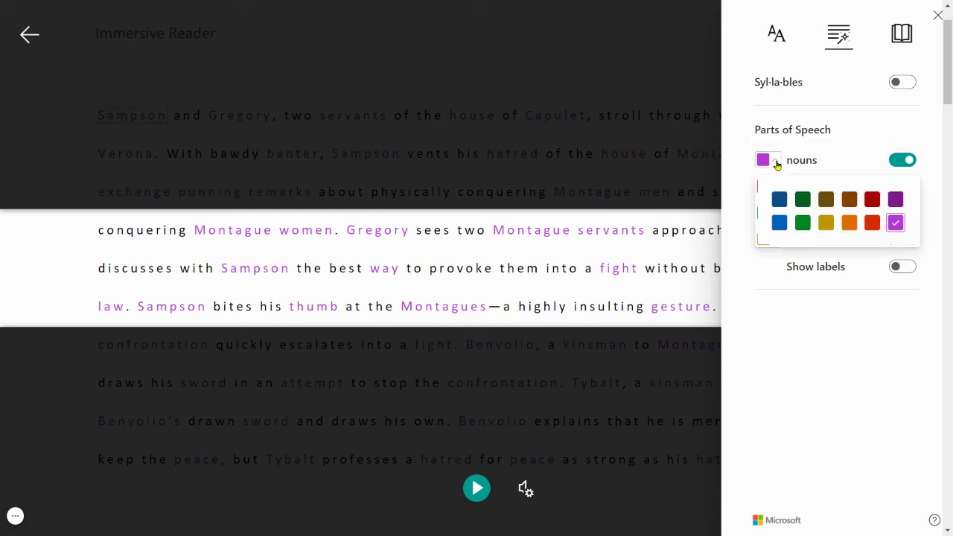
{"action": "left_click", "coordinate": [780, 222]}
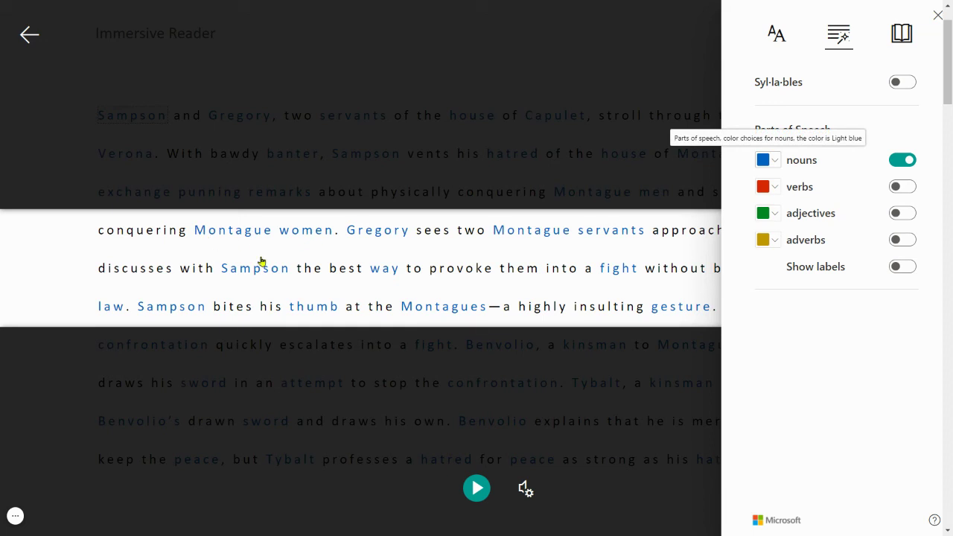
Step: Highlight verbs, adjectives and adverbs as well, show the part-of-speech labels, and close the grammar options
{"action": "left_click", "coordinate": [901, 186]}
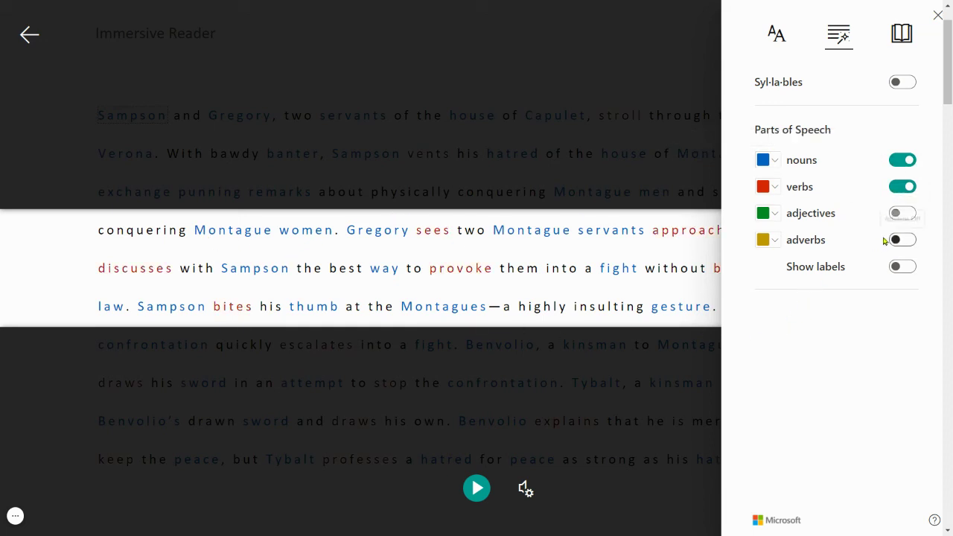
{"action": "left_click", "coordinate": [899, 213]}
{"action": "left_click", "coordinate": [901, 239]}
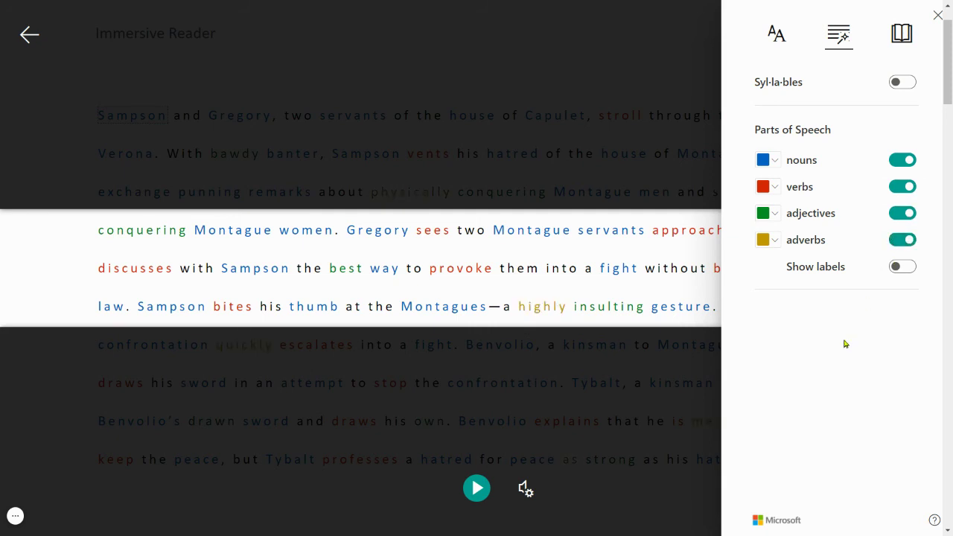
{"action": "left_click", "coordinate": [901, 266]}
{"action": "left_click", "coordinate": [35, 371]}
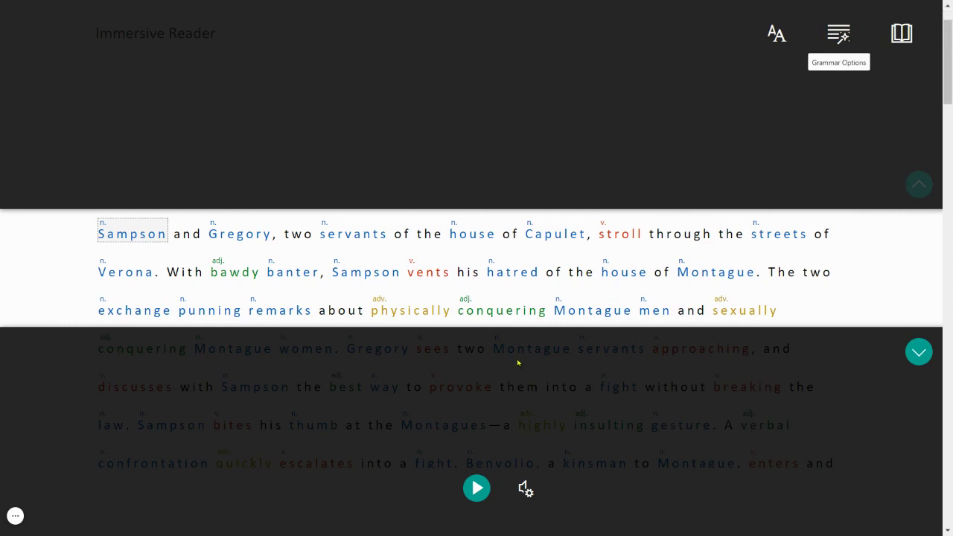
Step: Turn on syllable splitting for the Romeo and Juliet text in the grammar options
{"action": "scroll", "coordinate": [52, 359], "scroll_direction": "down", "scroll_amount": 2}
{"action": "scroll", "coordinate": [53, 359], "scroll_direction": "down", "scroll_amount": 1}
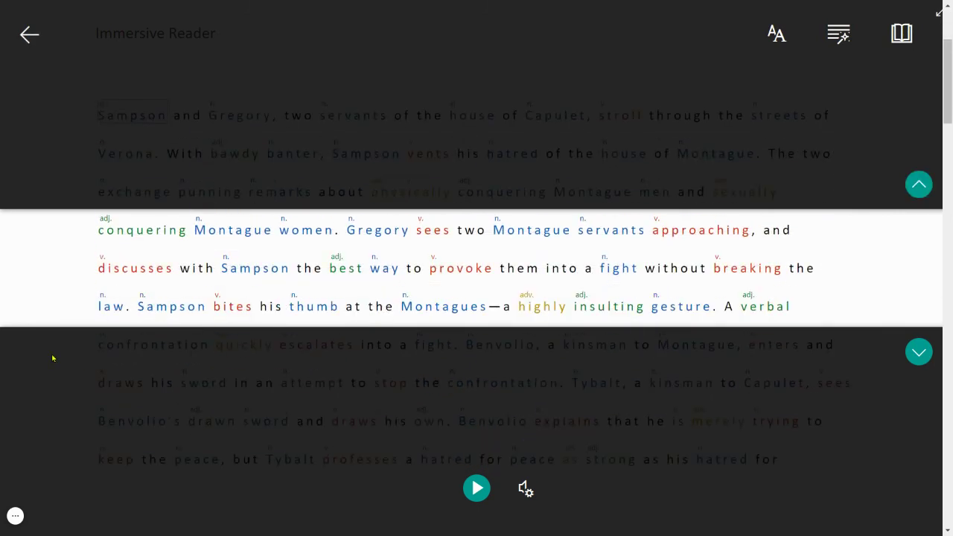
{"action": "scroll", "coordinate": [53, 358], "scroll_direction": "up", "scroll_amount": 3}
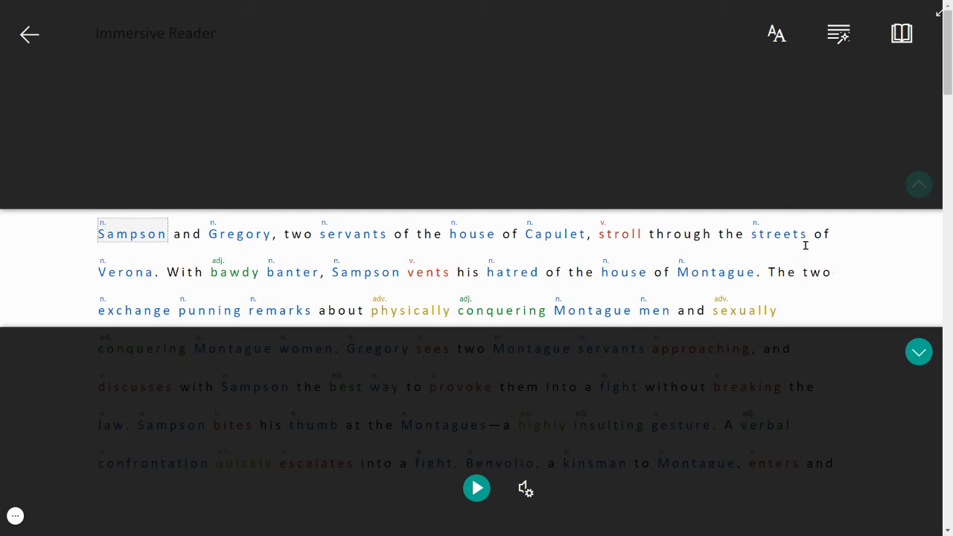
{"action": "left_click", "coordinate": [846, 37]}
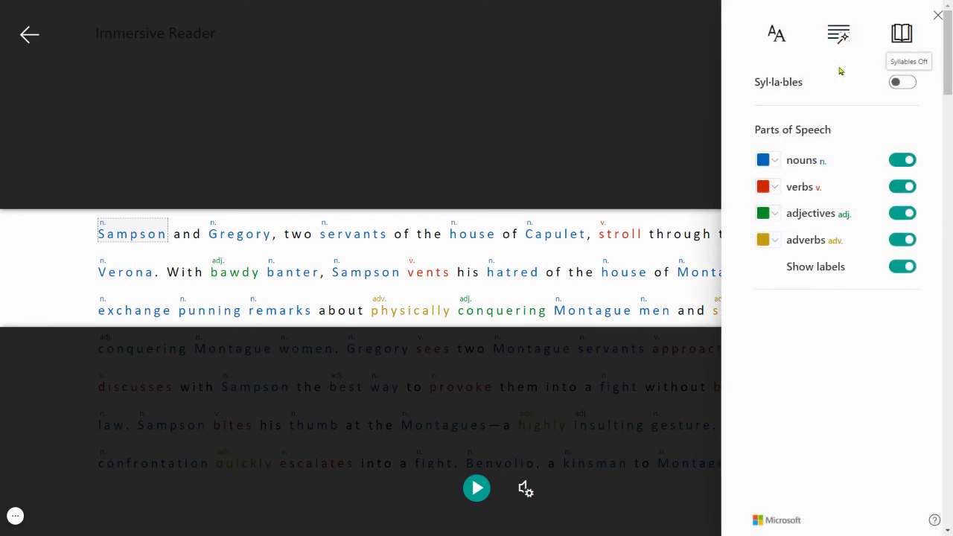
{"action": "left_click", "coordinate": [899, 83]}
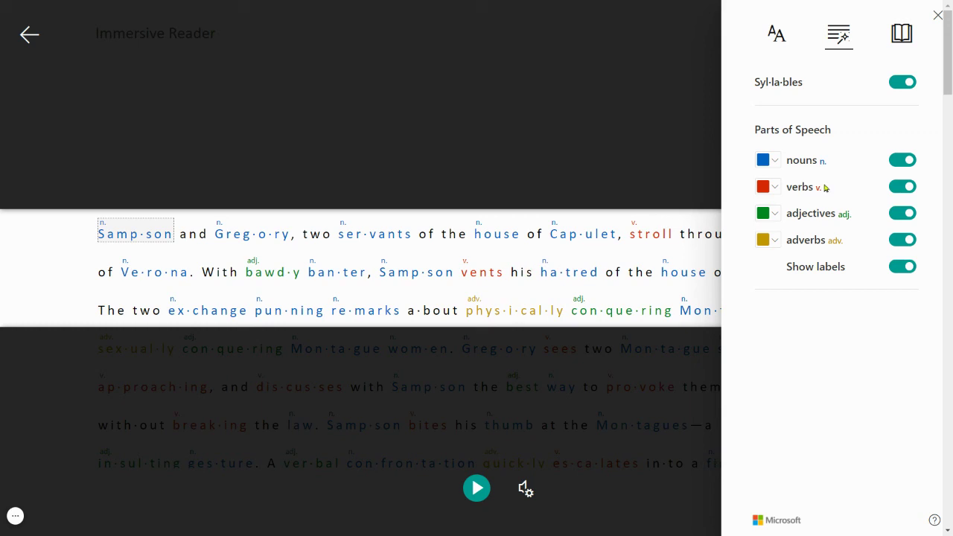
Step: Increase the text size to 48 and close the text preferences
{"action": "left_click", "coordinate": [779, 37]}
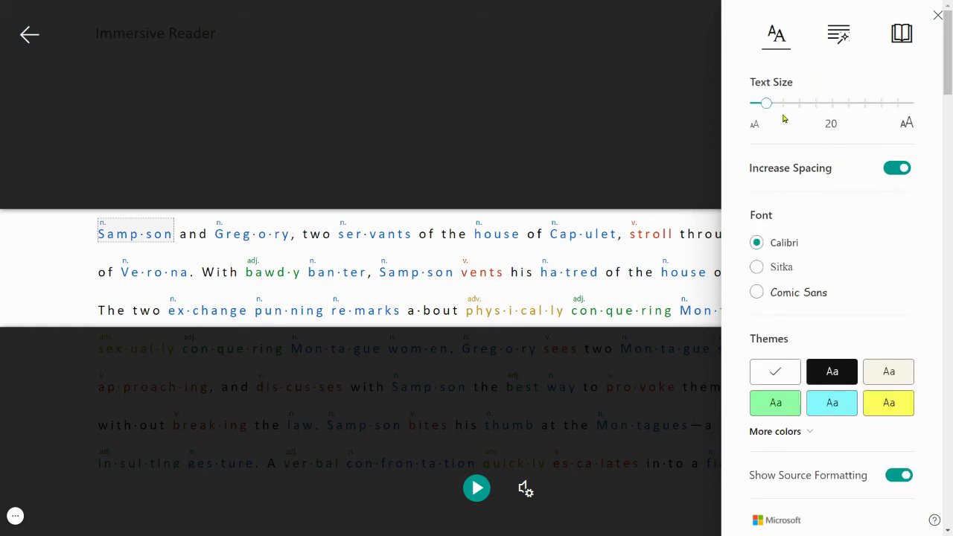
{"action": "left_click_drag", "start_coordinate": [794, 106], "coordinate": [830, 103]}
{"action": "left_click", "coordinate": [447, 132]}
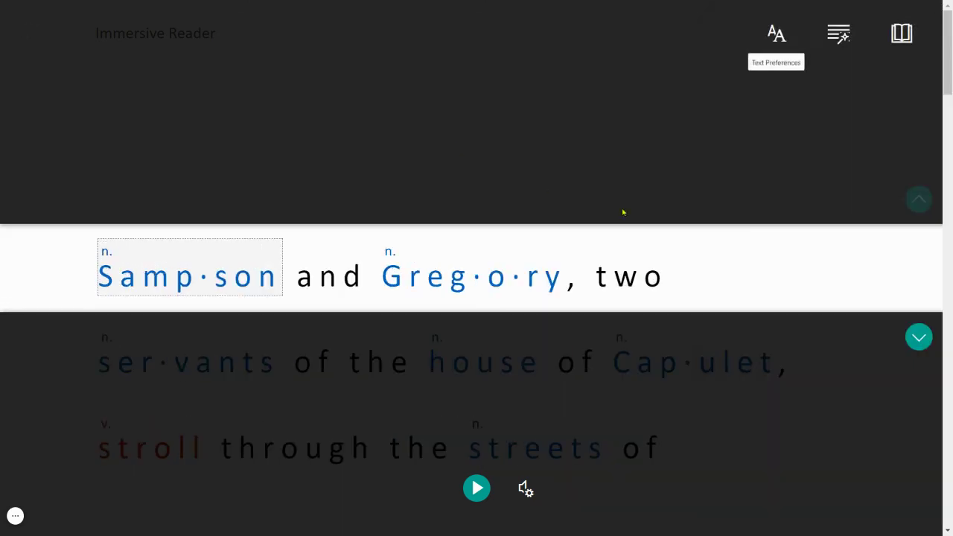
Step: Check the Line Focus setting in the reading preferences, and step the focus down three lines and back to the first line
{"action": "left_click", "coordinate": [901, 37]}
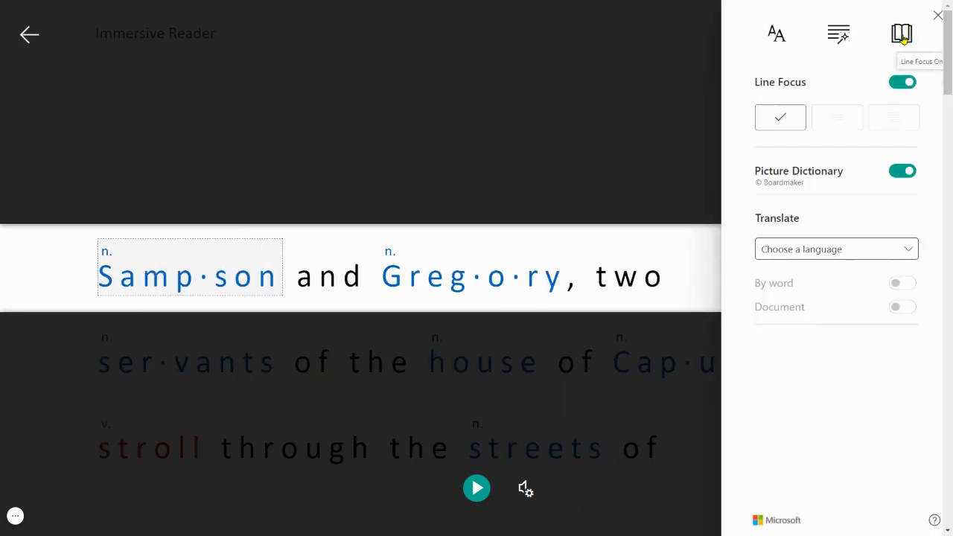
{"action": "left_click", "coordinate": [525, 171]}
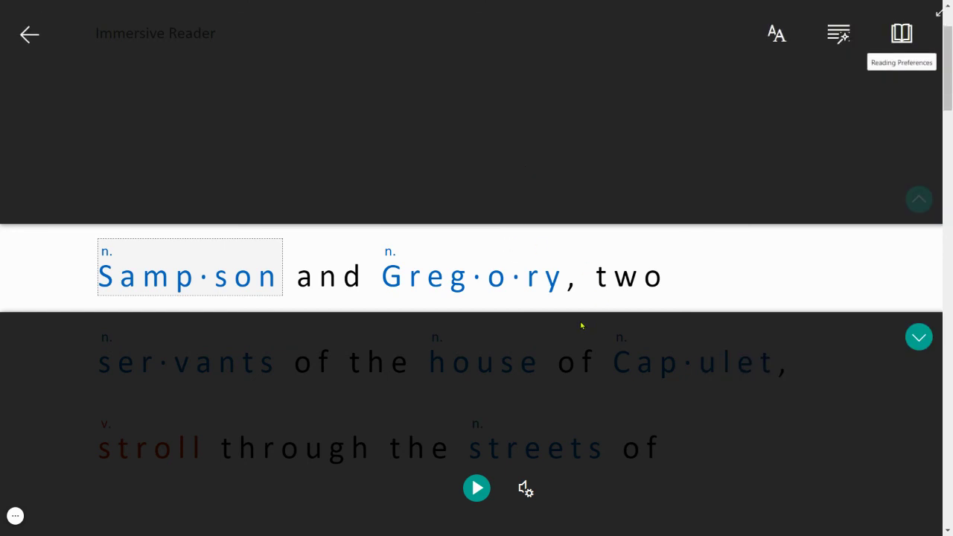
{"action": "left_click", "coordinate": [920, 338]}
{"action": "left_click", "coordinate": [920, 338]}
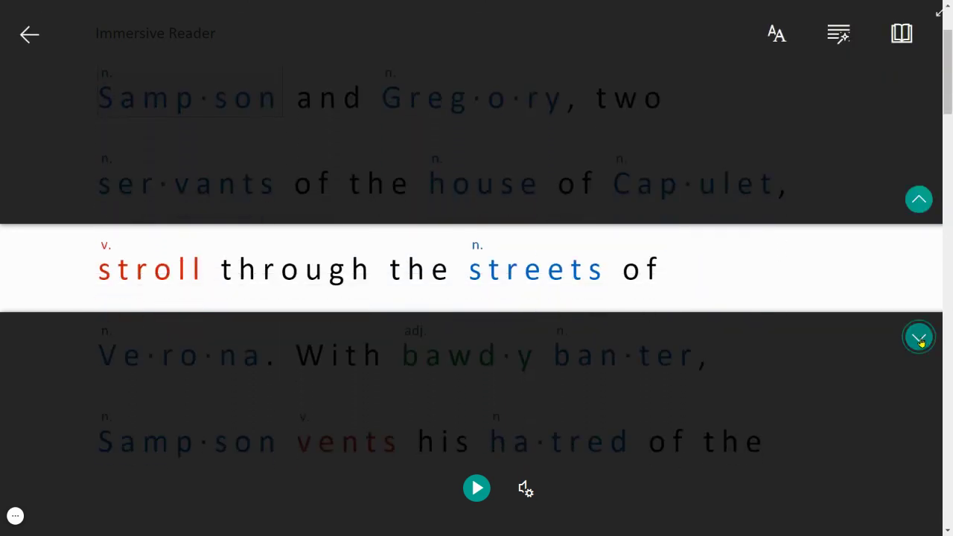
{"action": "left_click", "coordinate": [920, 338]}
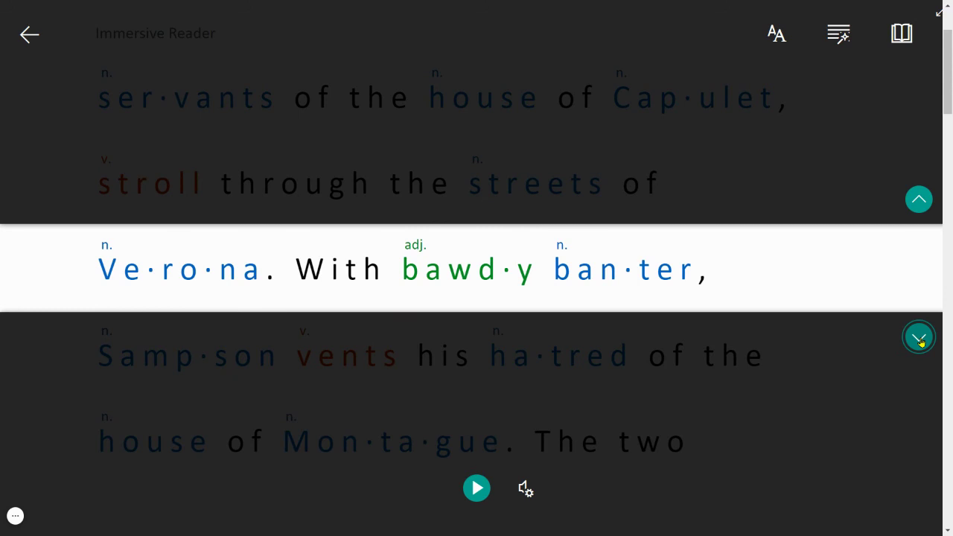
{"action": "left_click", "coordinate": [920, 201]}
{"action": "left_click", "coordinate": [921, 201]}
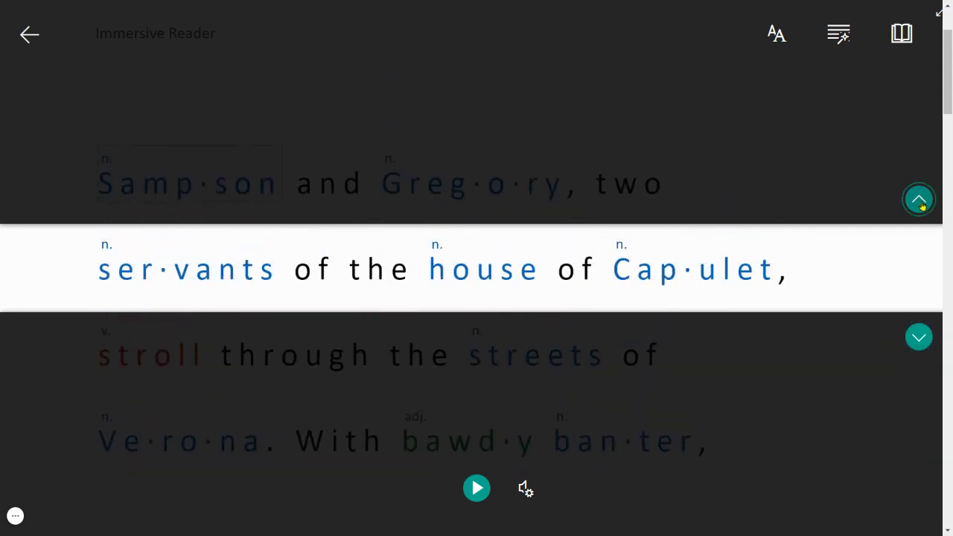
{"action": "left_click", "coordinate": [921, 201]}
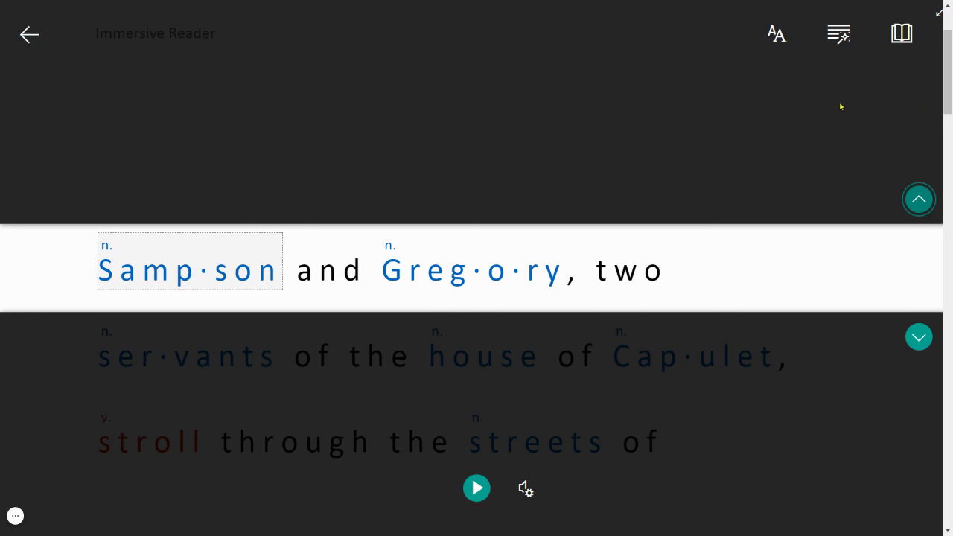
Step: Turn off syllable splitting and the highlighting of nouns, verbs, adjectives and adverbs in the grammar options
{"action": "left_click", "coordinate": [902, 33]}
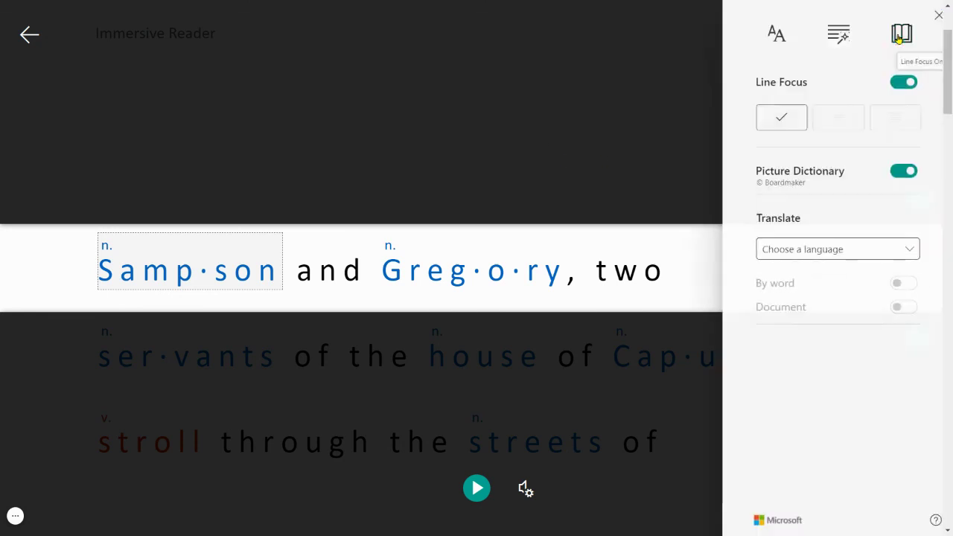
{"action": "left_click", "coordinate": [847, 39]}
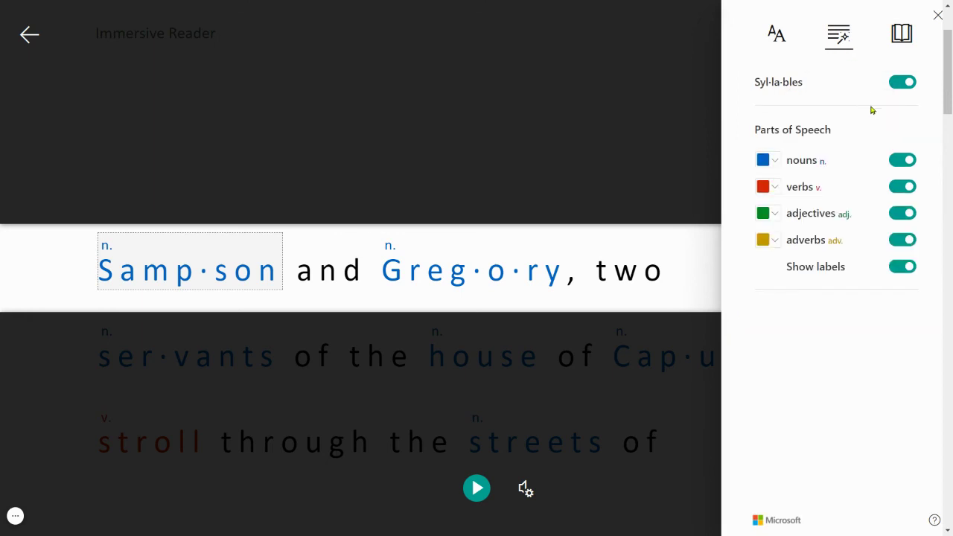
{"action": "left_click", "coordinate": [905, 86]}
{"action": "left_click", "coordinate": [903, 160]}
{"action": "left_click", "coordinate": [903, 186]}
{"action": "left_click", "coordinate": [904, 213]}
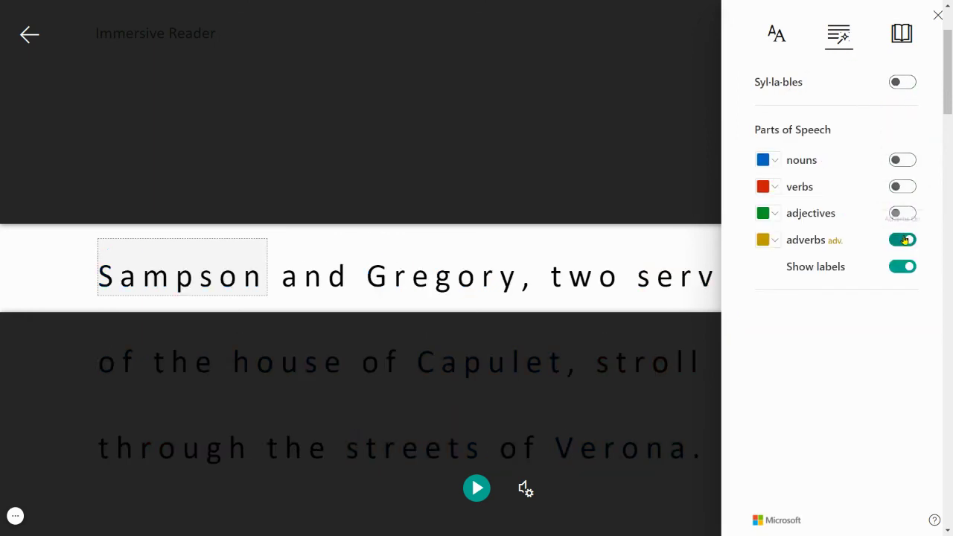
{"action": "left_click", "coordinate": [904, 239]}
Step: Set the translation language to Afrikaans in the reading preferences
{"action": "left_click", "coordinate": [901, 37]}
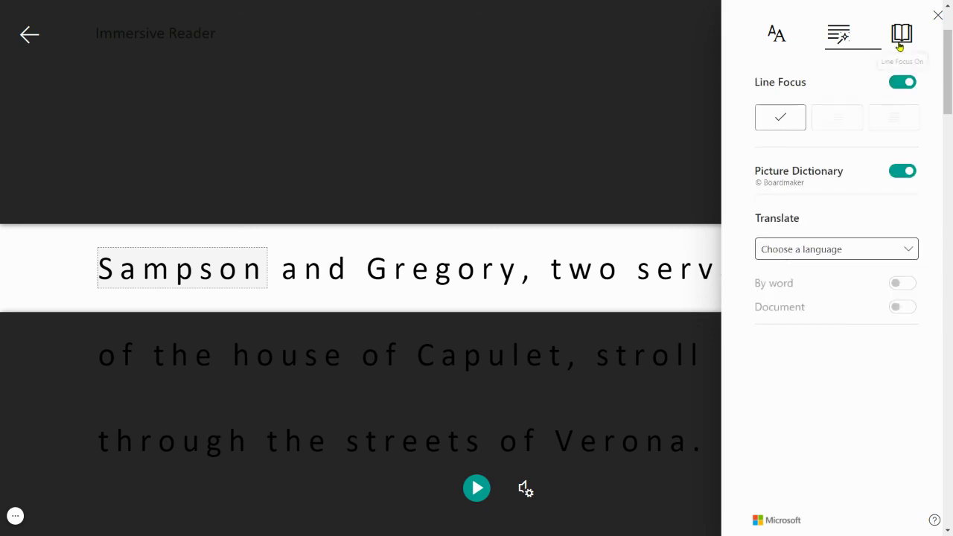
{"action": "left_click", "coordinate": [854, 248]}
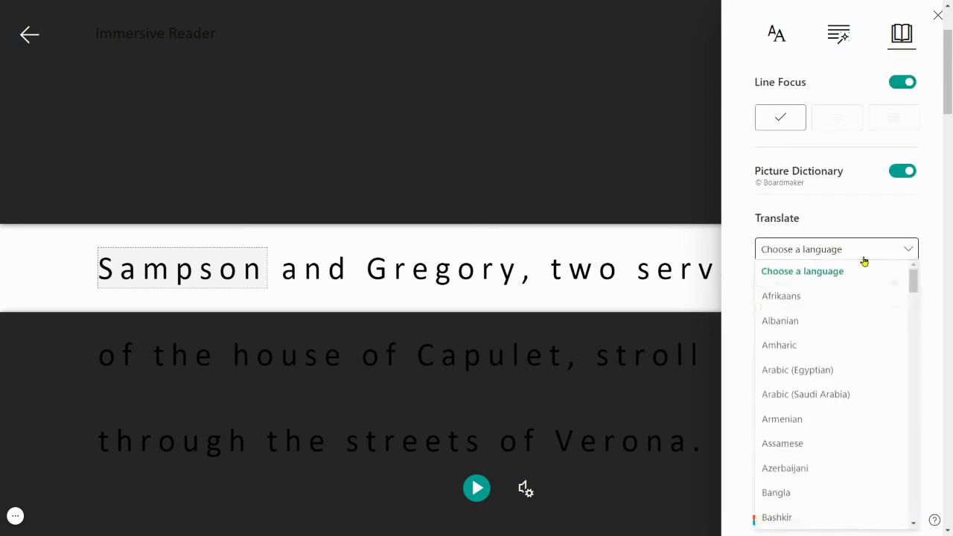
{"action": "left_click", "coordinate": [802, 297]}
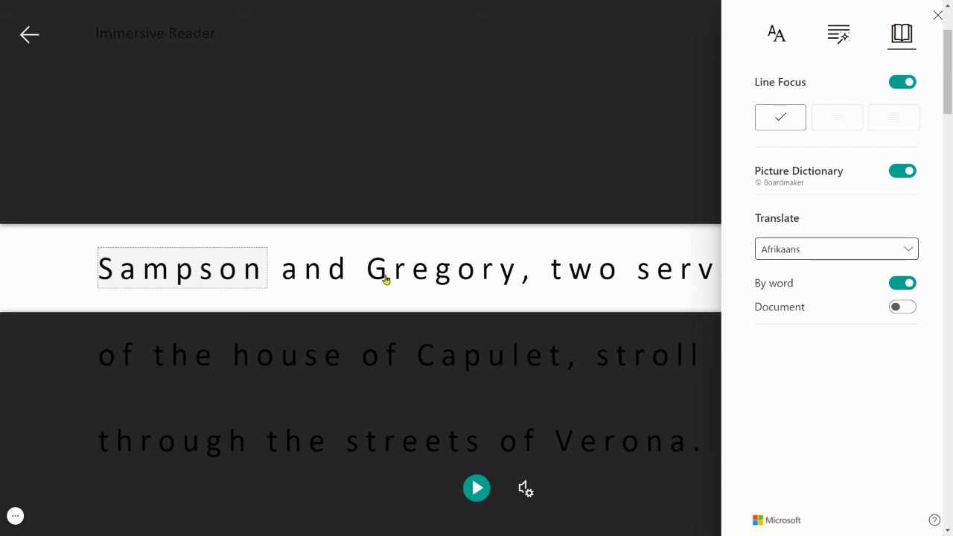
Step: Look up the Afrikaans translations of the words "and", "two" and "servants", and dismiss the word card
{"action": "left_click", "coordinate": [334, 274]}
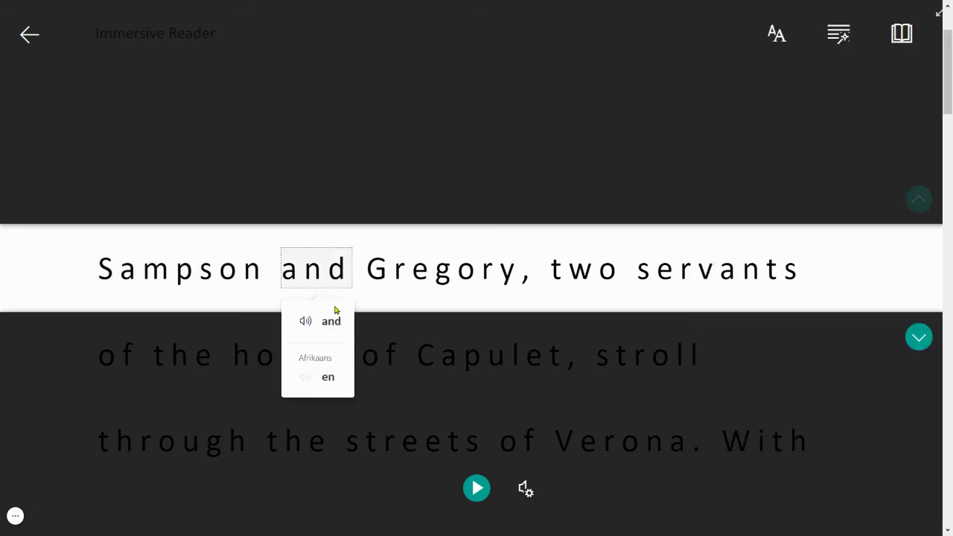
{"action": "left_click", "coordinate": [589, 279]}
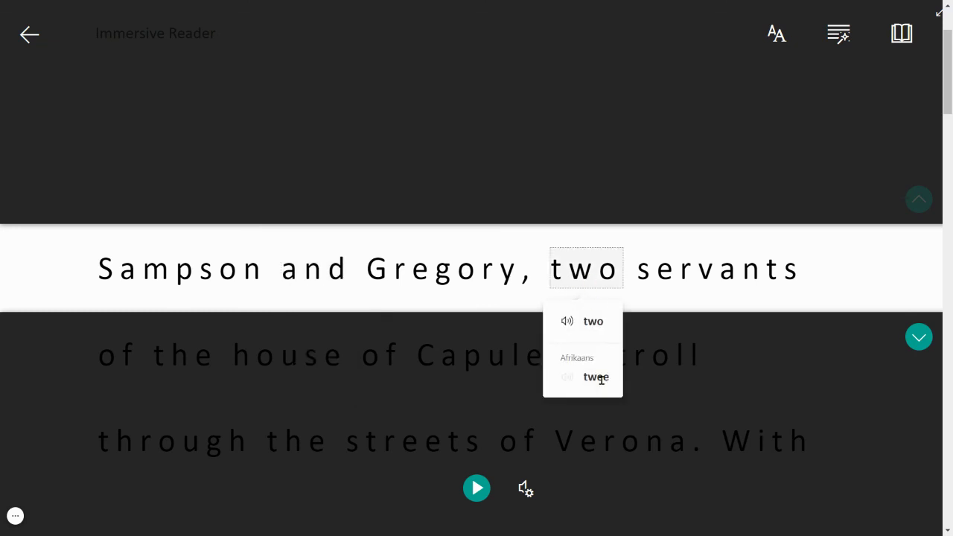
{"action": "left_click", "coordinate": [693, 285]}
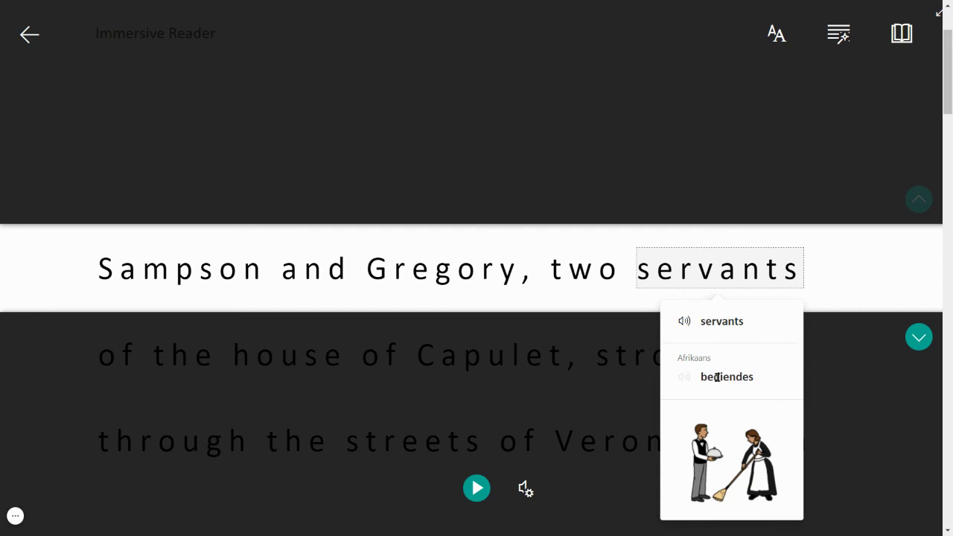
{"action": "left_click", "coordinate": [706, 140]}
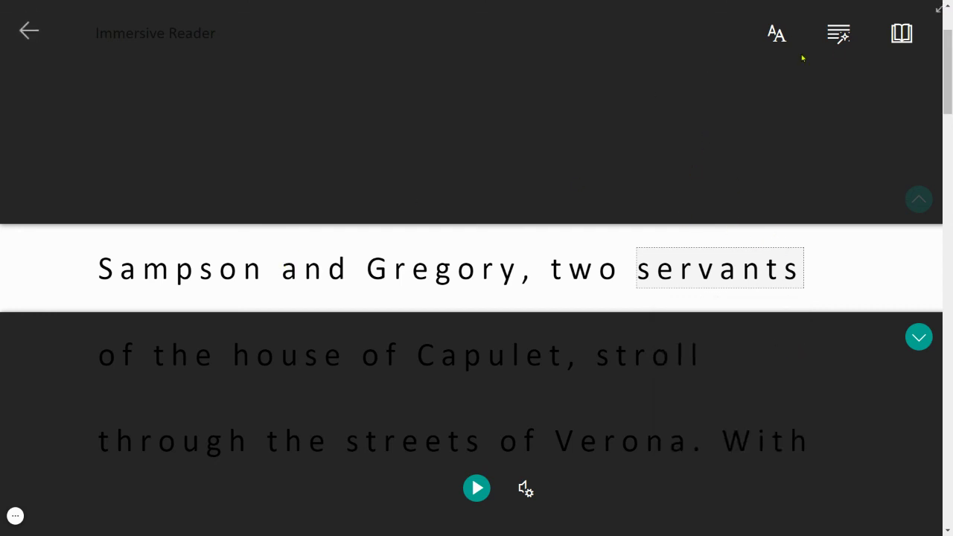
Step: Translate the whole document into Afrikaans and close the reading preferences
{"action": "left_click", "coordinate": [901, 33]}
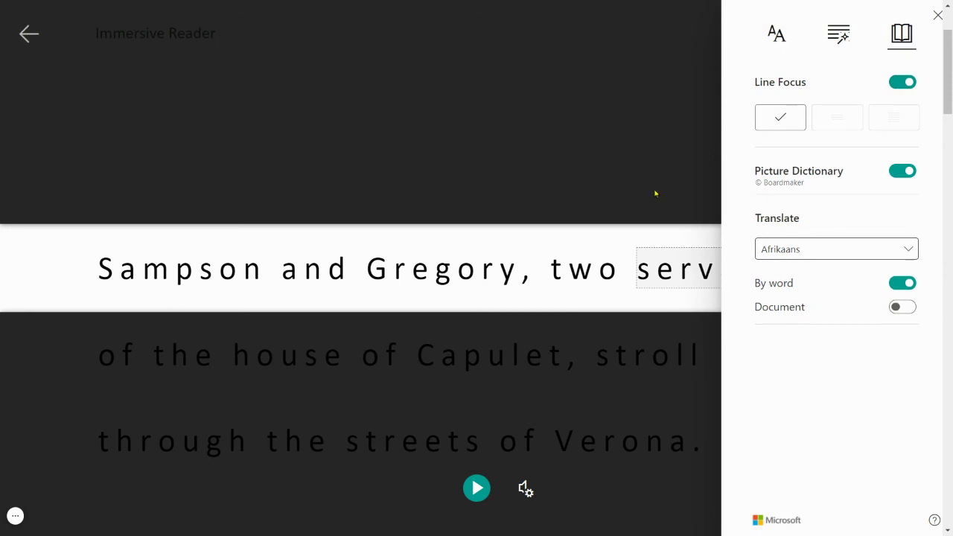
{"action": "left_click", "coordinate": [895, 312]}
{"action": "left_click", "coordinate": [900, 306]}
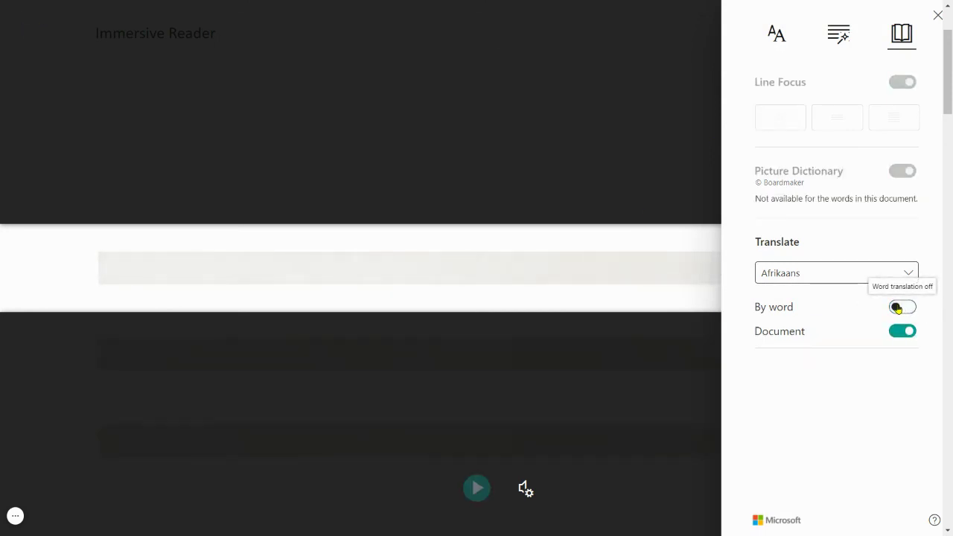
{"action": "left_click", "coordinate": [426, 166]}
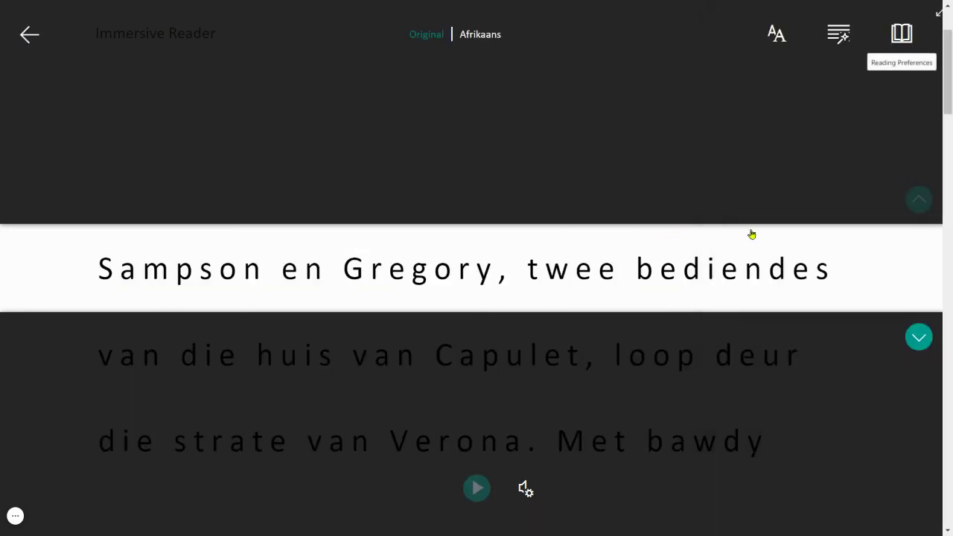
Step: Reduce the text size to 28 and close the text preferences
{"action": "left_click", "coordinate": [902, 33]}
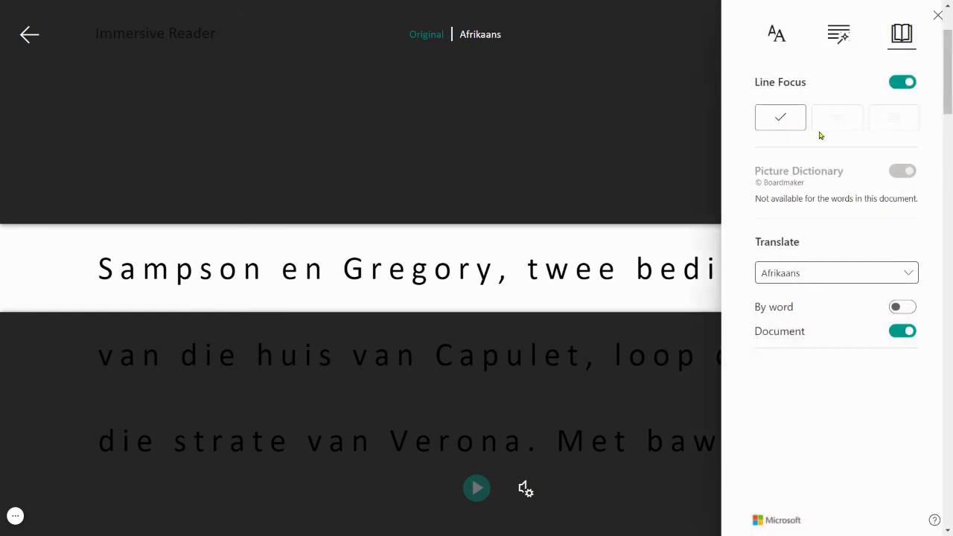
{"action": "left_click", "coordinate": [777, 37]}
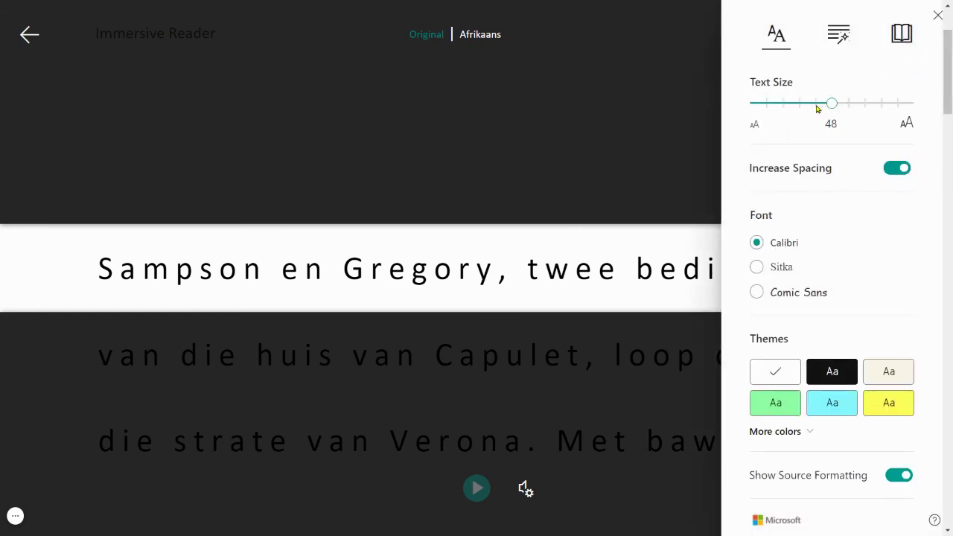
{"action": "left_click", "coordinate": [783, 104]}
{"action": "left_click_drag", "start_coordinate": [781, 105], "coordinate": [780, 107]}
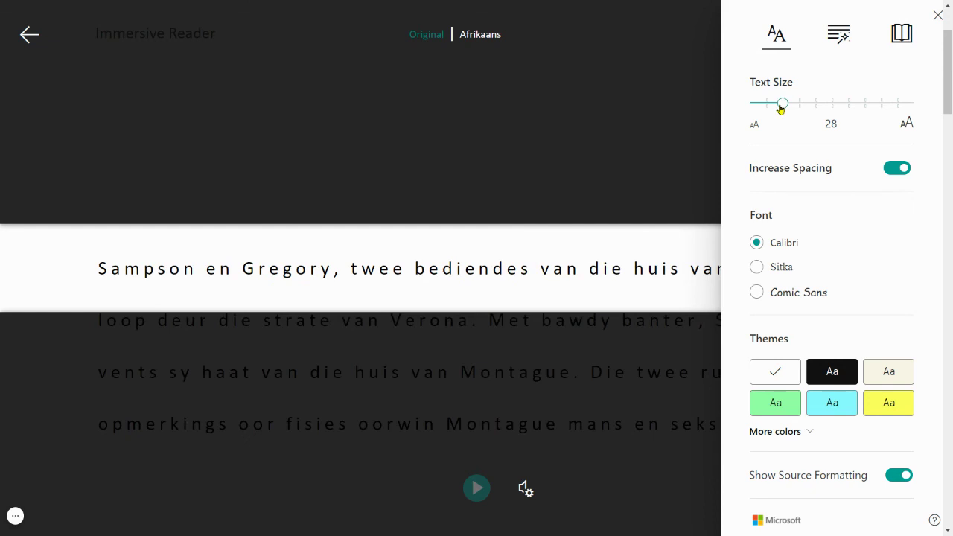
{"action": "left_click", "coordinate": [447, 193]}
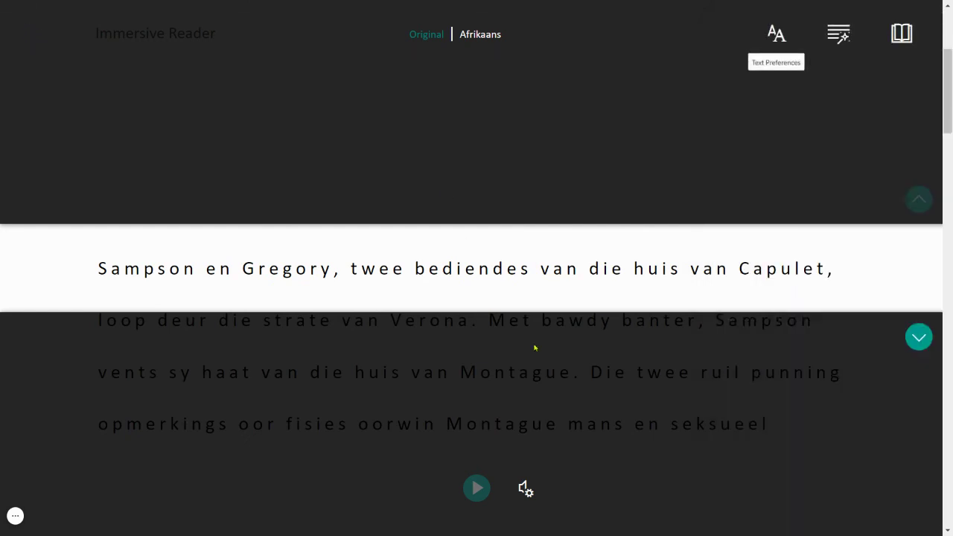
Step: Step the line focus down two lines of the translated text, return it to the first line, and exit full-screen mode
{"action": "left_click", "coordinate": [920, 337]}
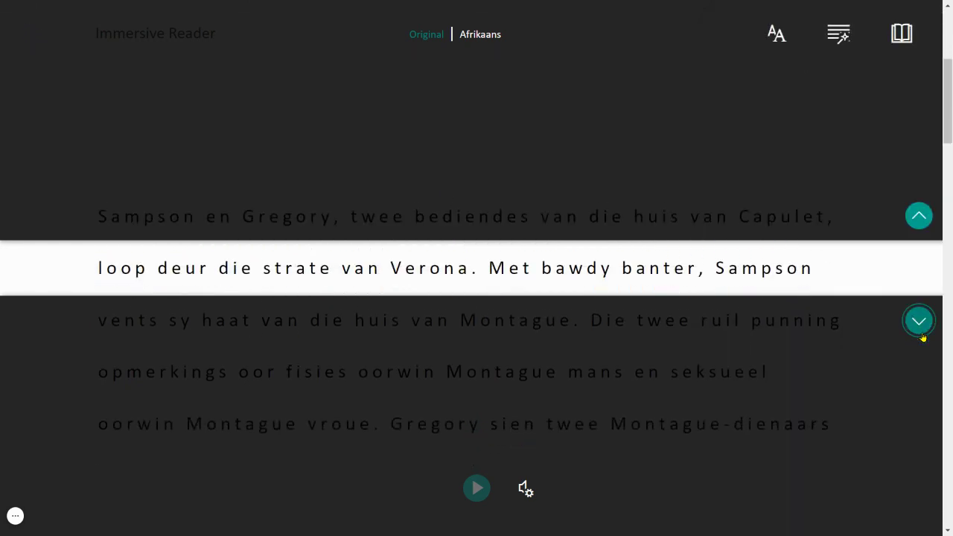
{"action": "left_click", "coordinate": [921, 321]}
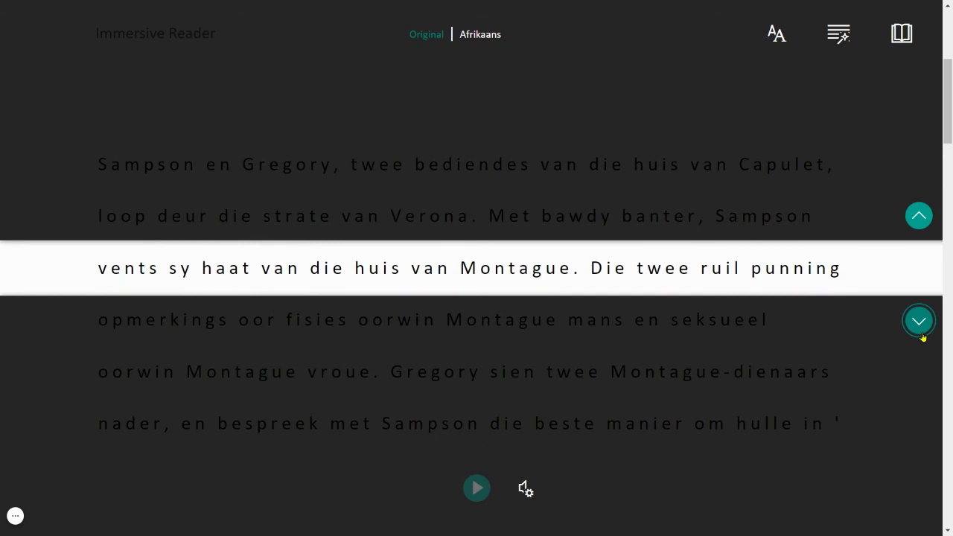
{"action": "left_click", "coordinate": [918, 218]}
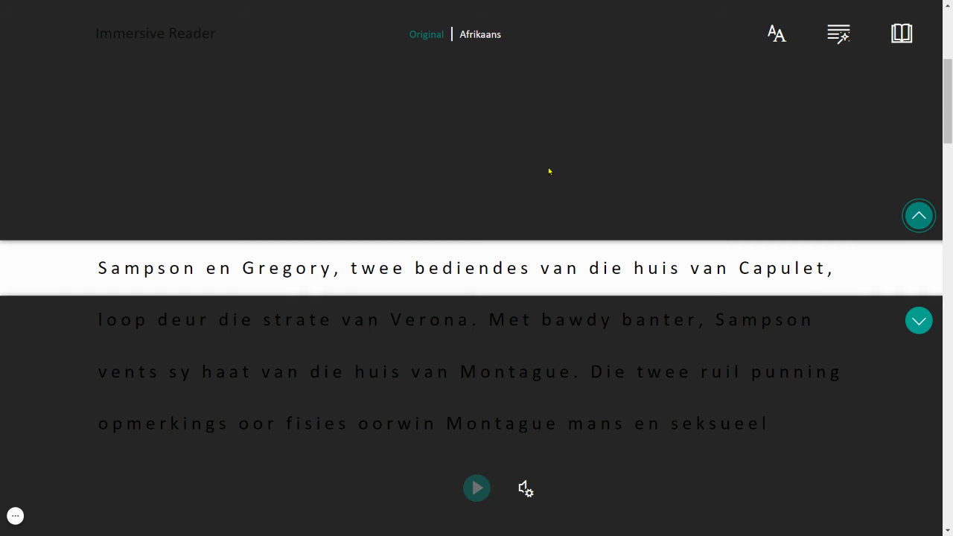
{"action": "key", "text": "F11"}
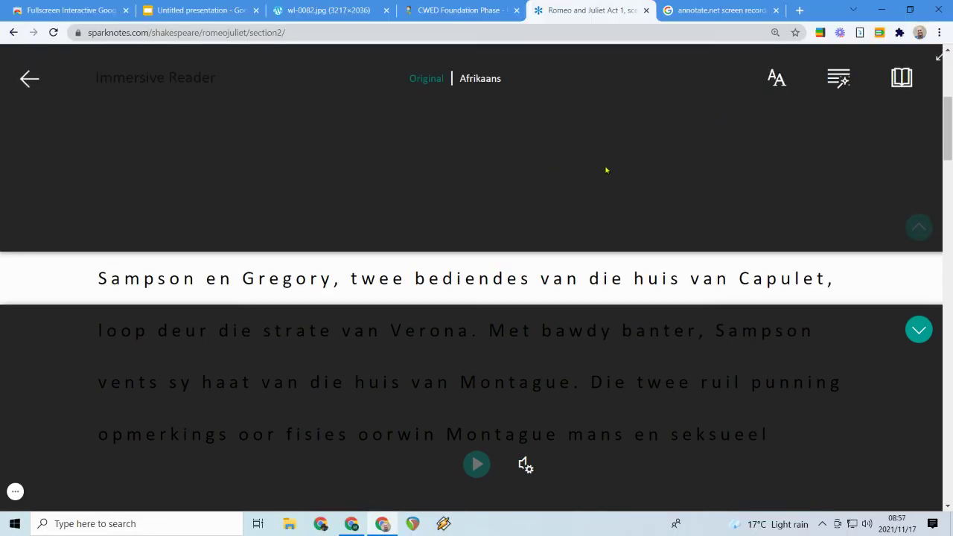